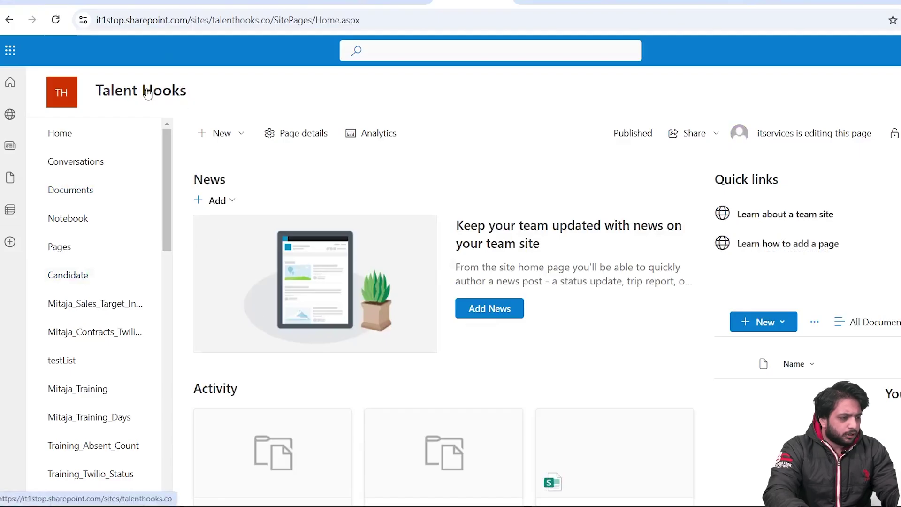
# - Create a new SharePoint list named MyClients
pyautogui.click(240, 136)
pyautogui.click(250, 157)
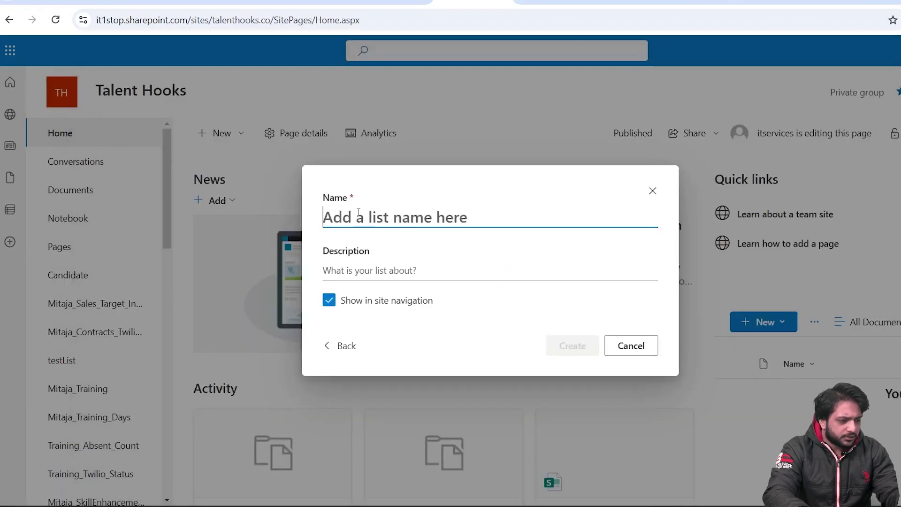
pyautogui.write('MyClients')
pyautogui.click(595, 342)
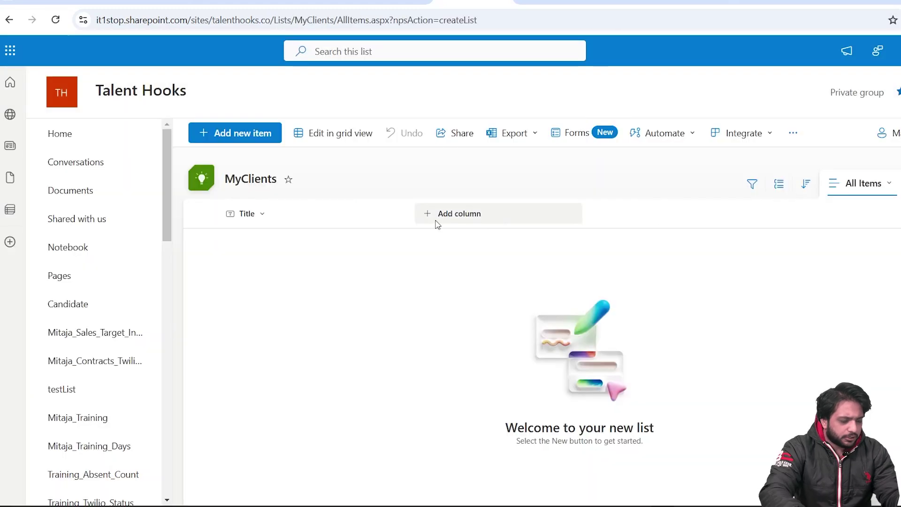
# - Add FirstName, Email and DocusignEnvelopeID single-line text columns to the list
pyautogui.click(439, 216)
pyautogui.click(484, 444)
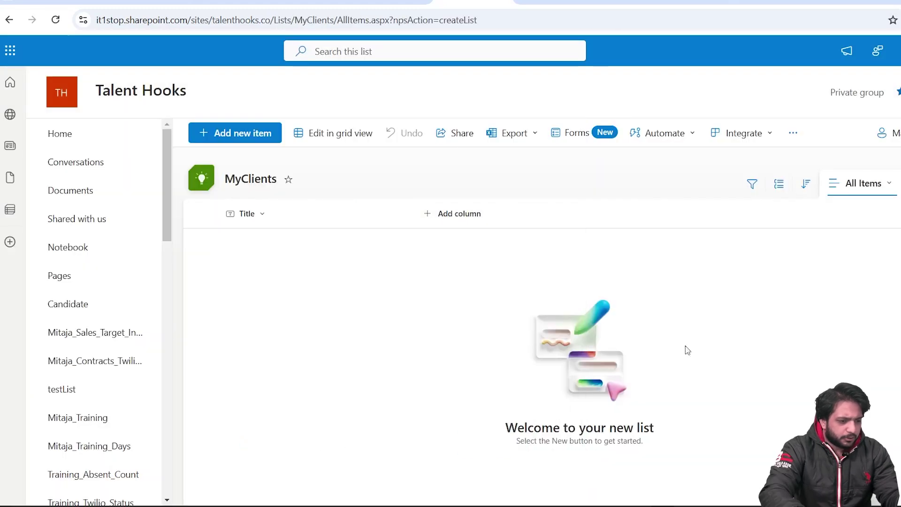
pyautogui.write('F')
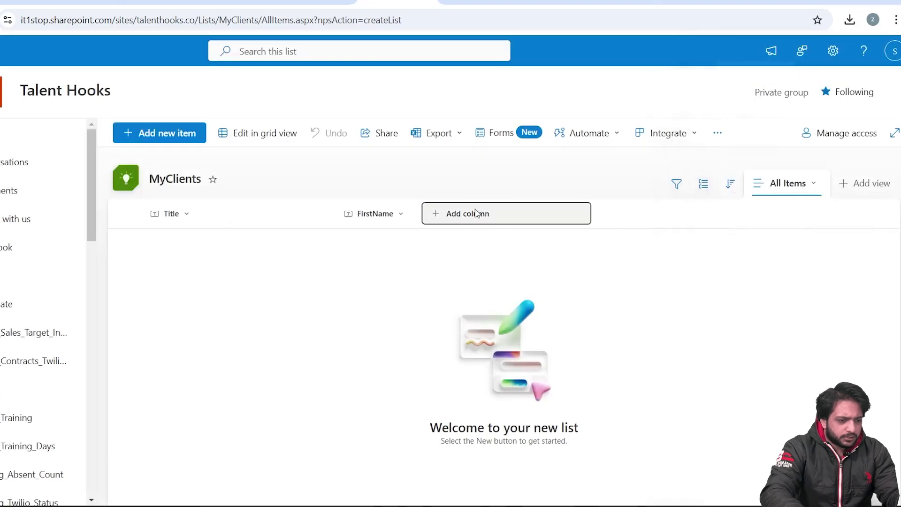
pyautogui.click(465, 213)
pyautogui.click(487, 443)
pyautogui.write('Email')
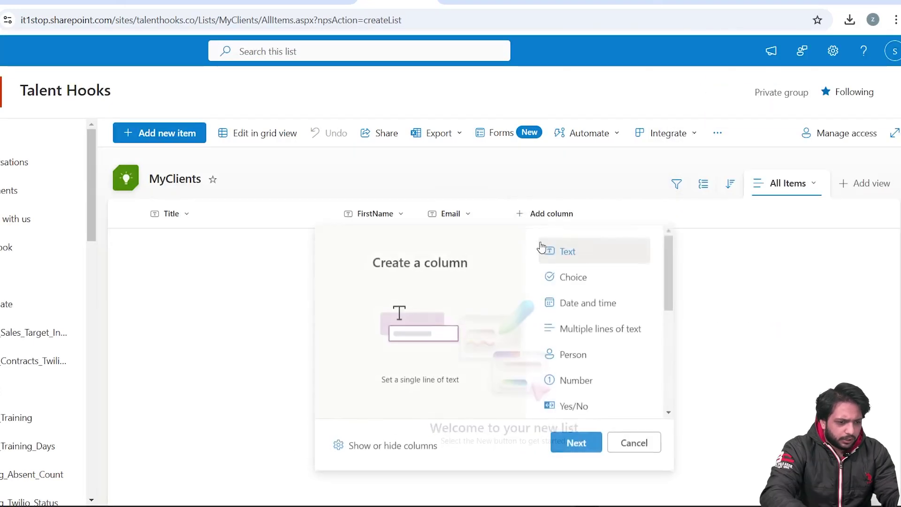
pyautogui.click(563, 448)
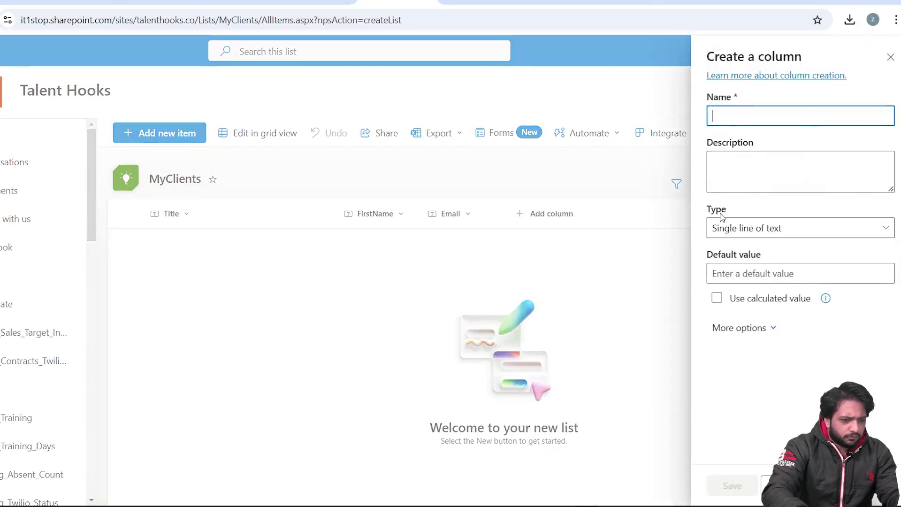
pyautogui.write('DocusignE')
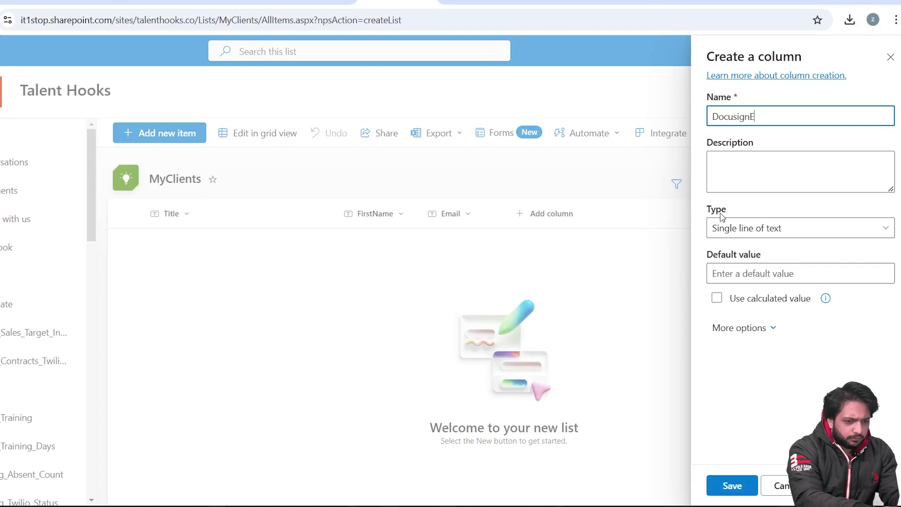
pyautogui.write('nvelopeID')
pyautogui.press('Return')
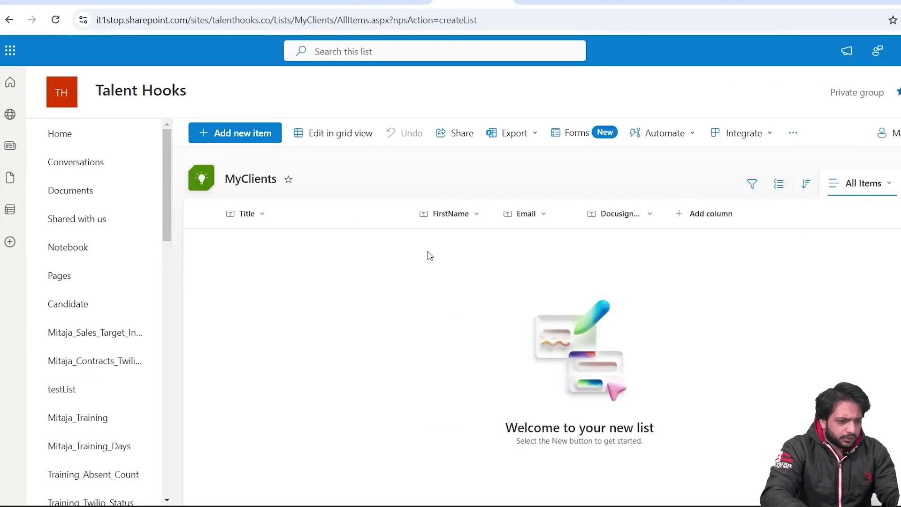
# - Create a MyClients item with the client's first name and e-mail address, then save it
pyautogui.doubleClick(239, 133)
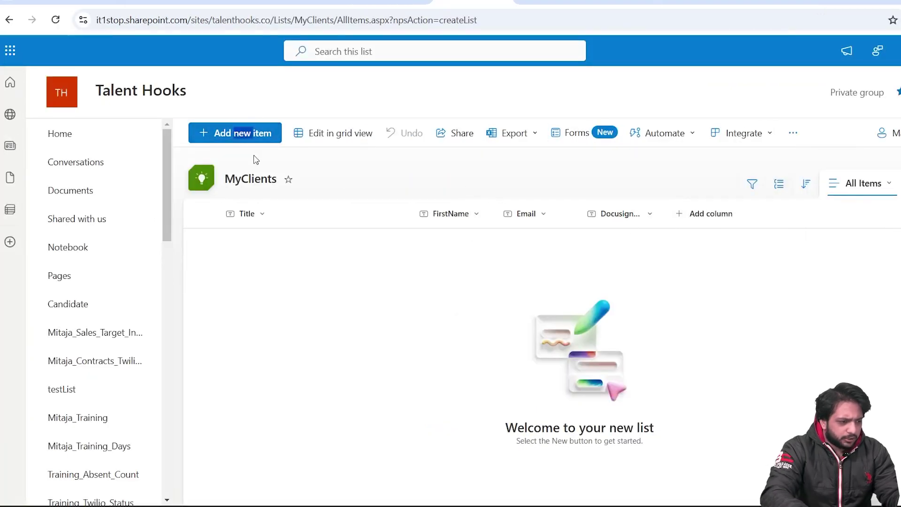
pyautogui.click(249, 237)
pyautogui.write('Zack')
pyautogui.click(192, 293)
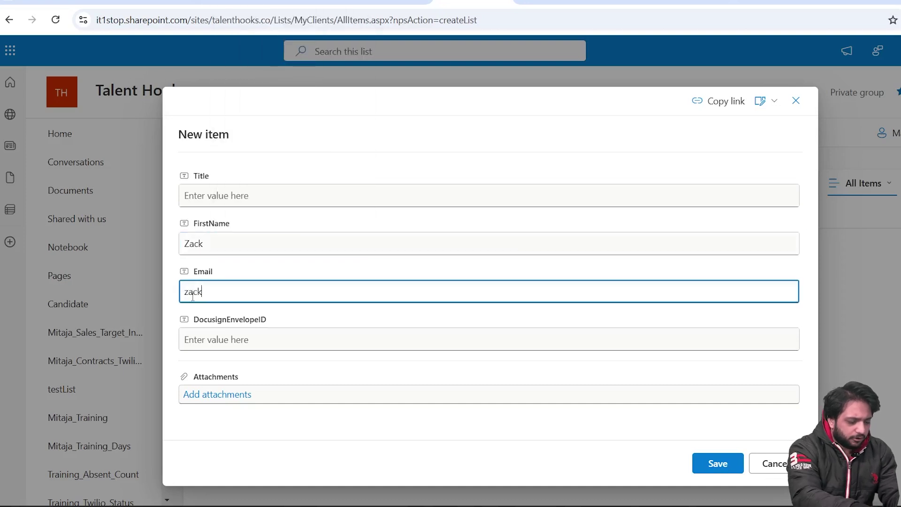
pyautogui.click(718, 463)
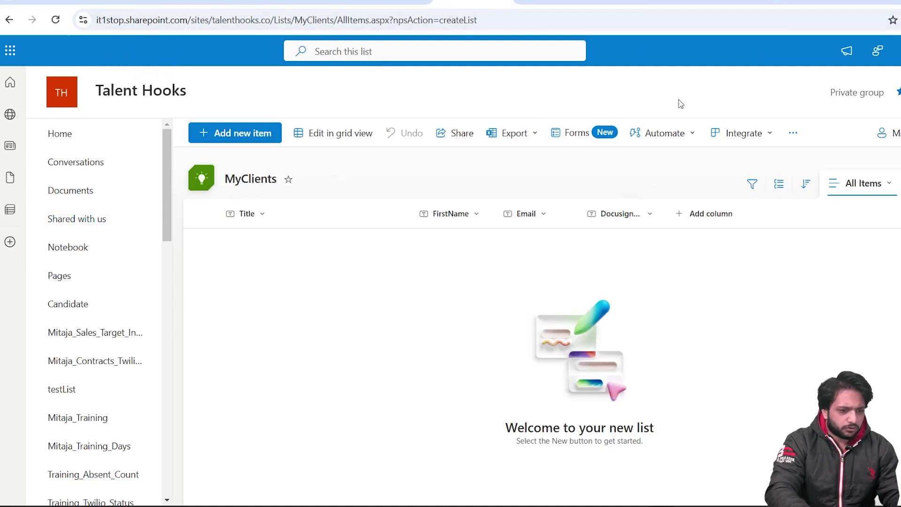
# - Search 'docusign login' in a new tab and sign in with the account password
pyautogui.click(860, 0)
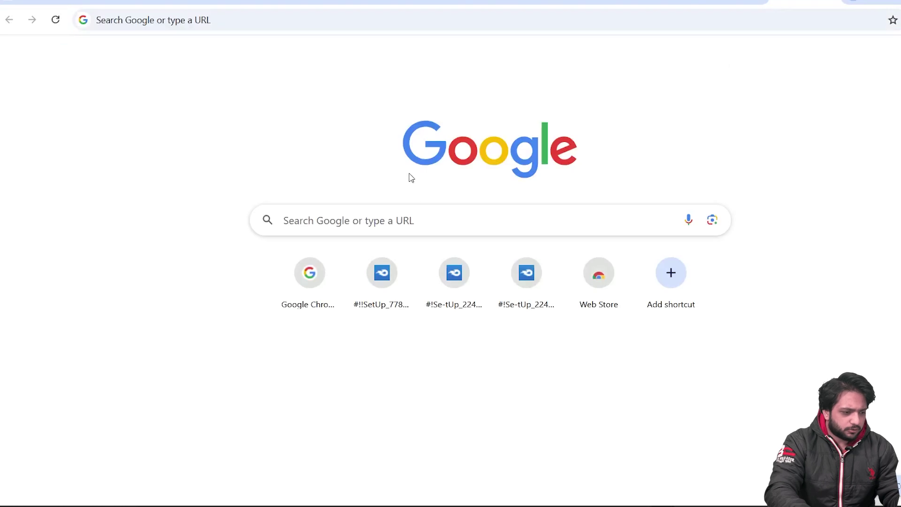
pyautogui.click(413, 208)
pyautogui.press('Down')
pyautogui.press('Return')
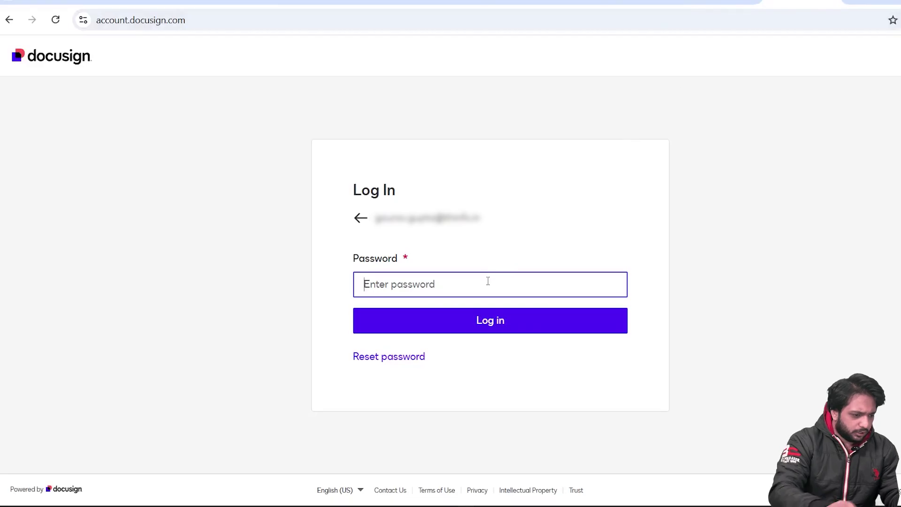
pyautogui.write('••')
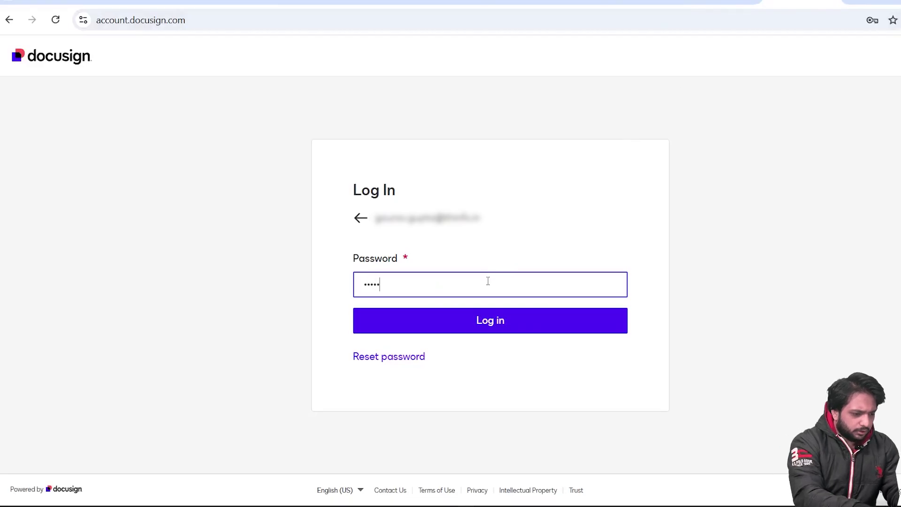
pyautogui.write('•••••••••')
pyautogui.press('Return')
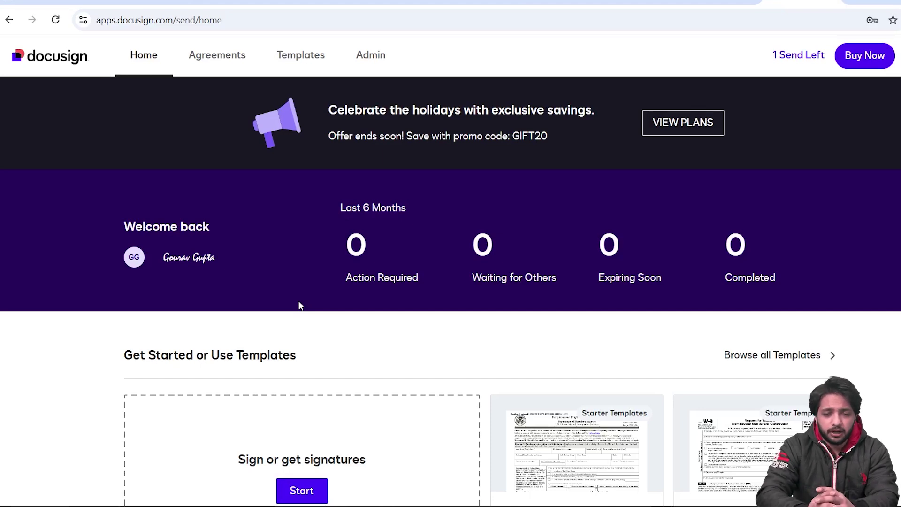
# - Start a new automated cloud flow using the SharePoint 'When an item is created' trigger
pyautogui.click(305, 1)
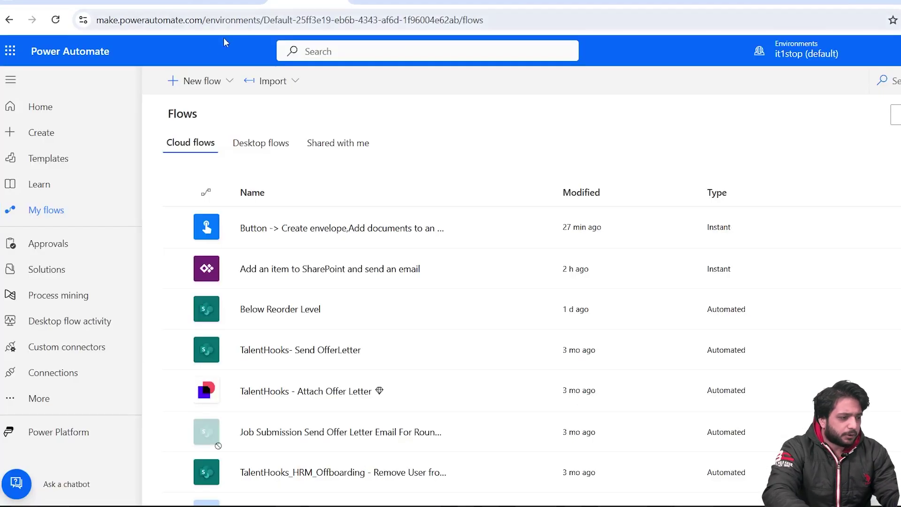
pyautogui.click(203, 87)
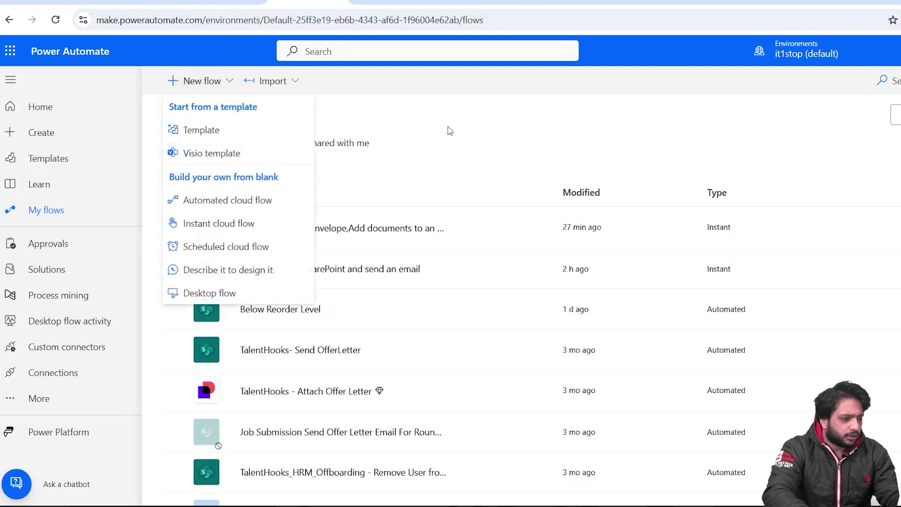
pyautogui.click(217, 200)
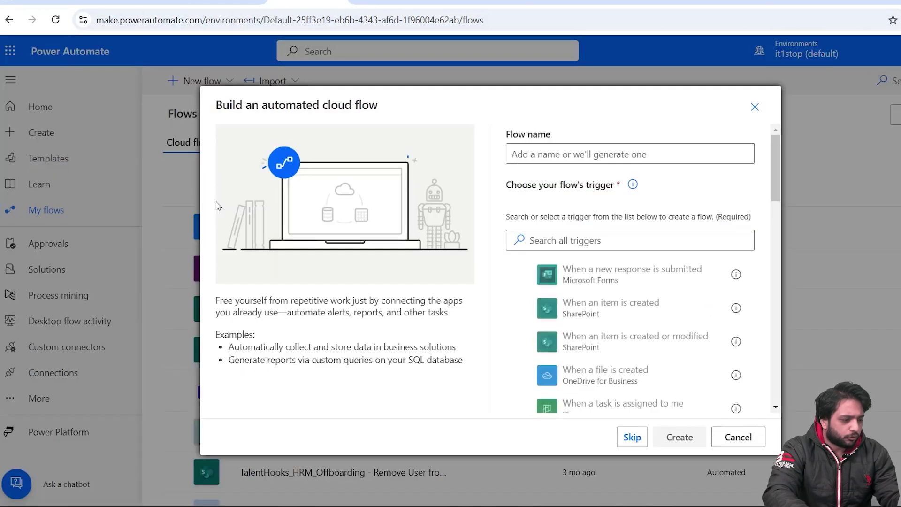
pyautogui.click(530, 313)
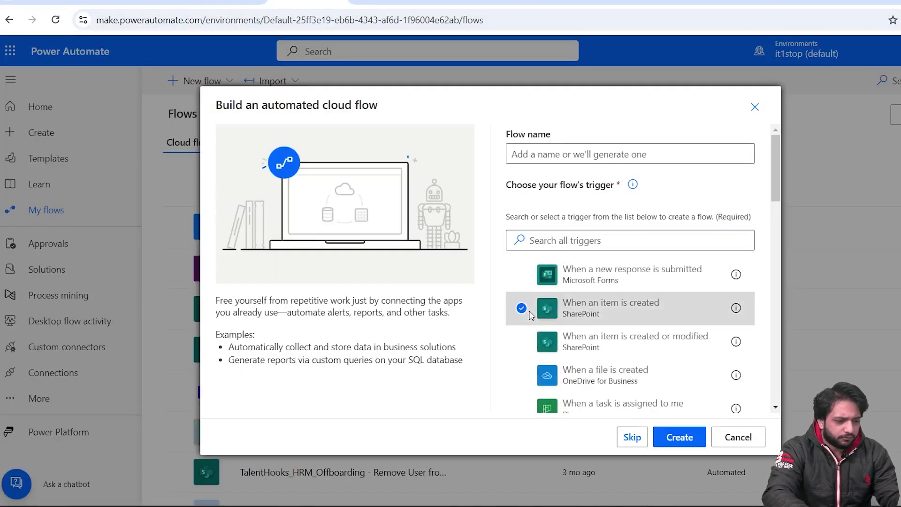
# - Name the flow 'Send Contract to the Client' and create it
pyautogui.click(626, 302)
pyautogui.click(626, 145)
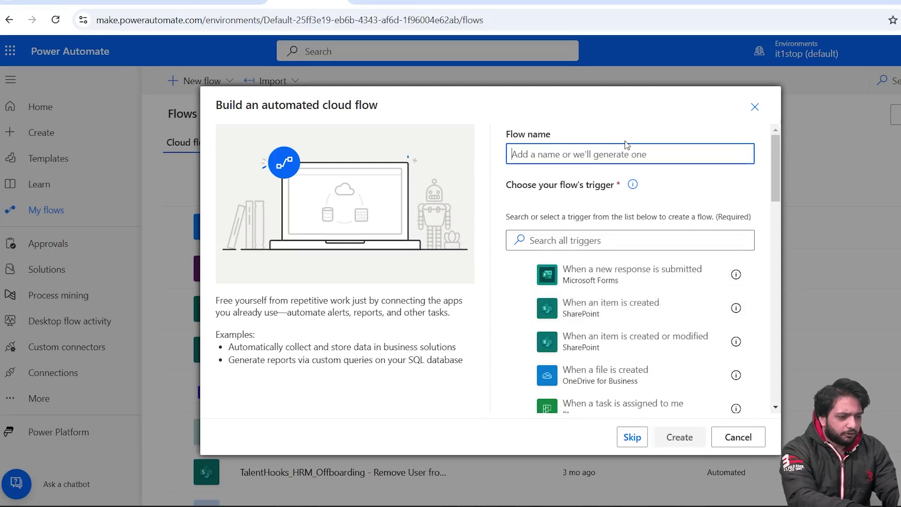
pyautogui.write('Send Email')
pyautogui.press('BackSpace')
pyautogui.press('BackSpace')
pyautogui.press('BackSpace')
pyautogui.press('BackSpace')
pyautogui.press('BackSpace')
pyautogui.press('BackSpace')
pyautogui.write('Contr')
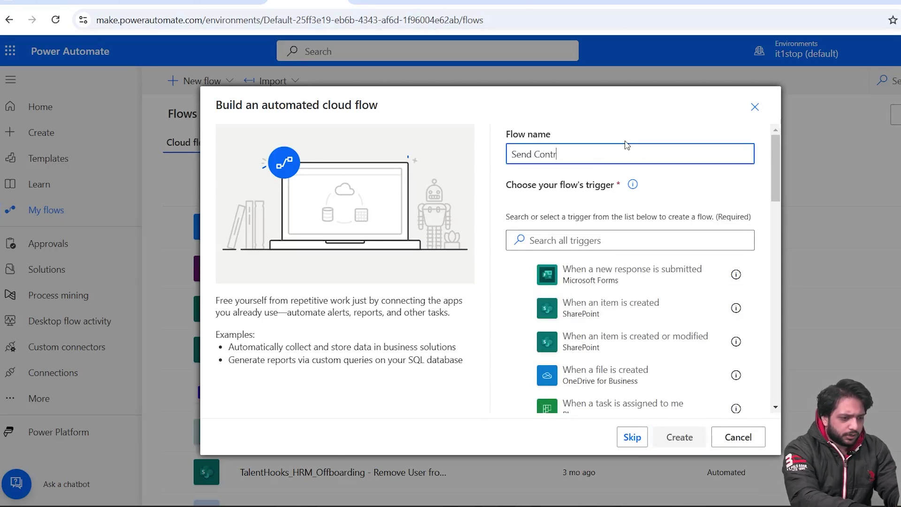
pyautogui.write('act to the Clien')
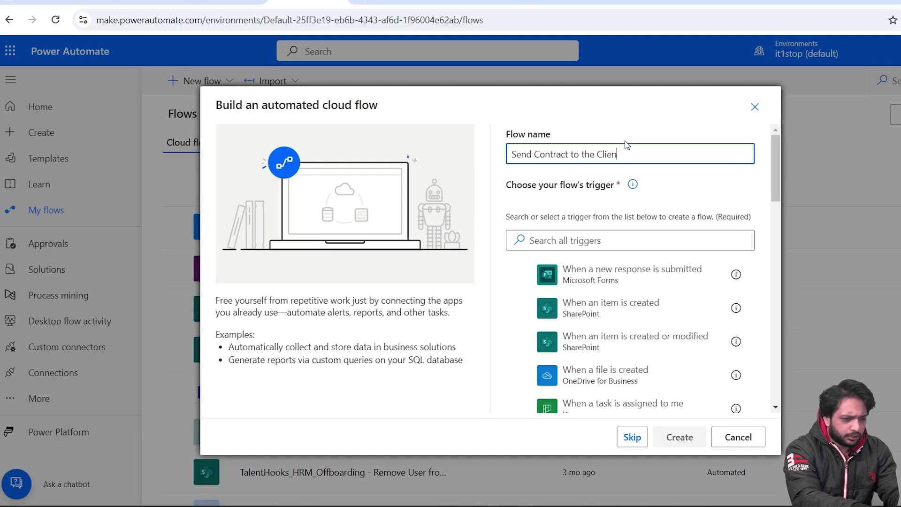
pyautogui.write('t')
pyautogui.click(609, 308)
pyautogui.click(679, 437)
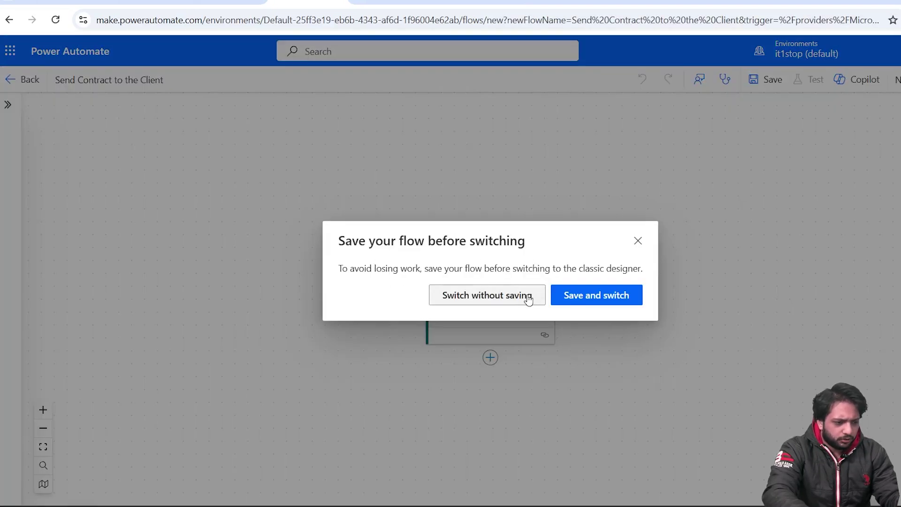
# - In the classic designer, set the trigger's Site Address to Talent Hooks and pick its list
pyautogui.click(526, 299)
pyautogui.click(545, 141)
pyautogui.click(728, 147)
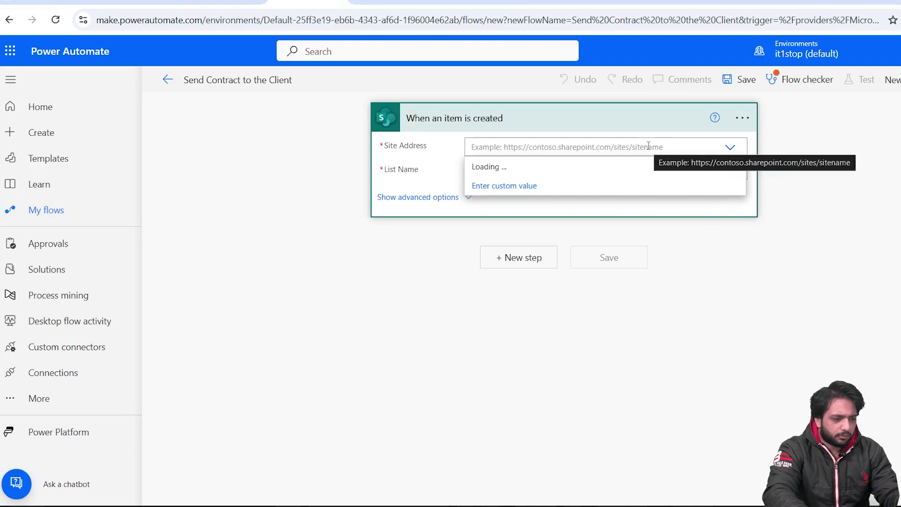
pyautogui.click(477, 206)
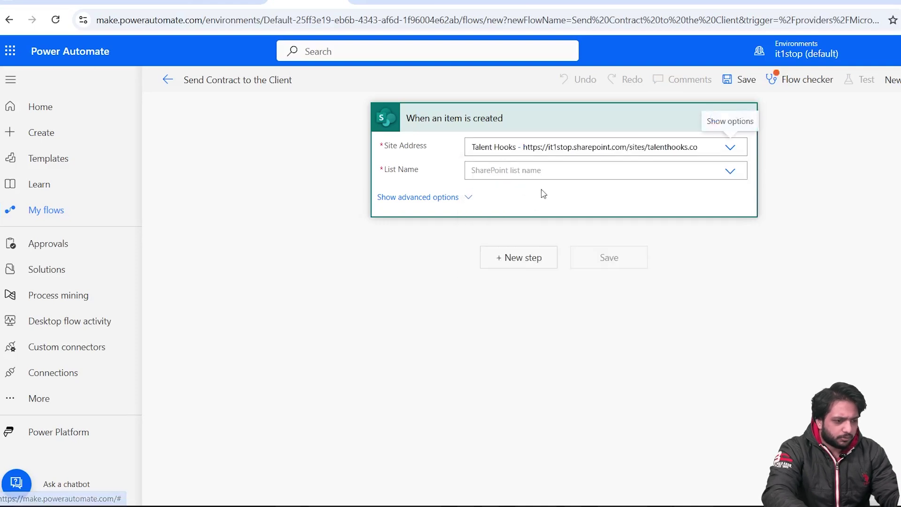
pyautogui.click(732, 172)
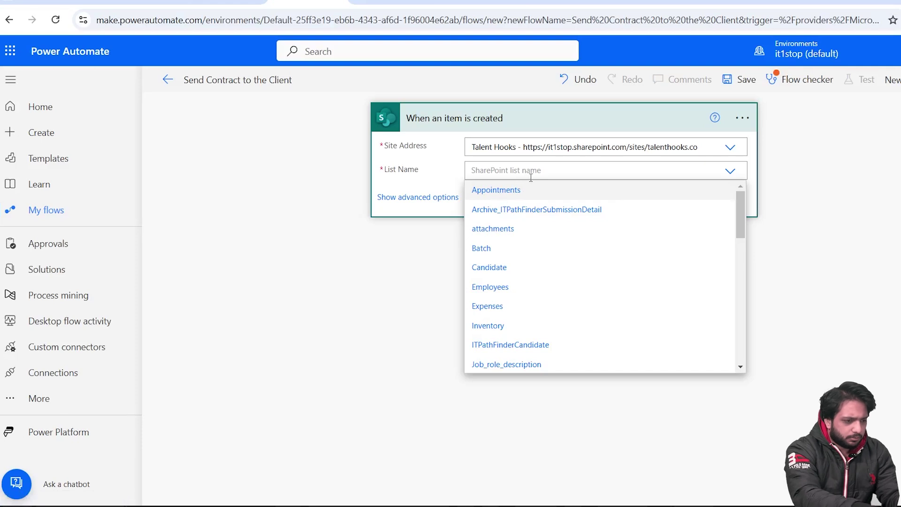
pyautogui.scroll(-5, 513, 329)
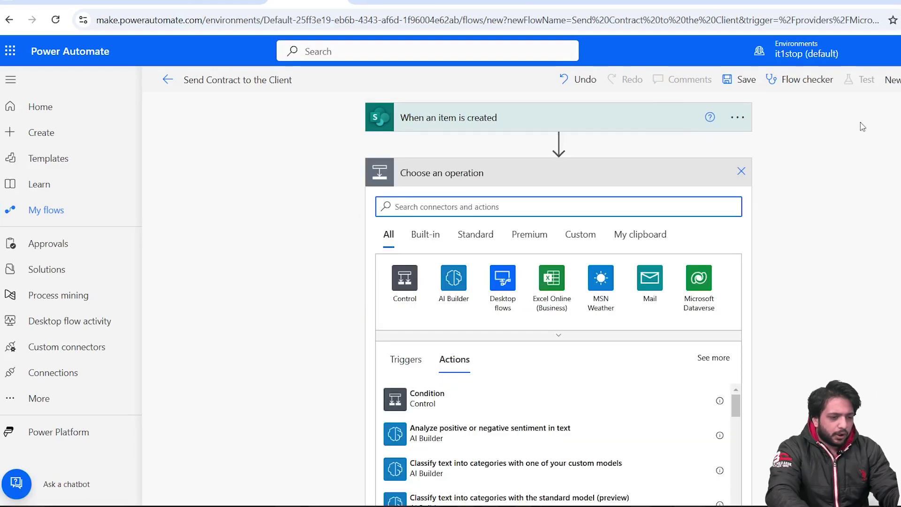
pyautogui.click(472, 2)
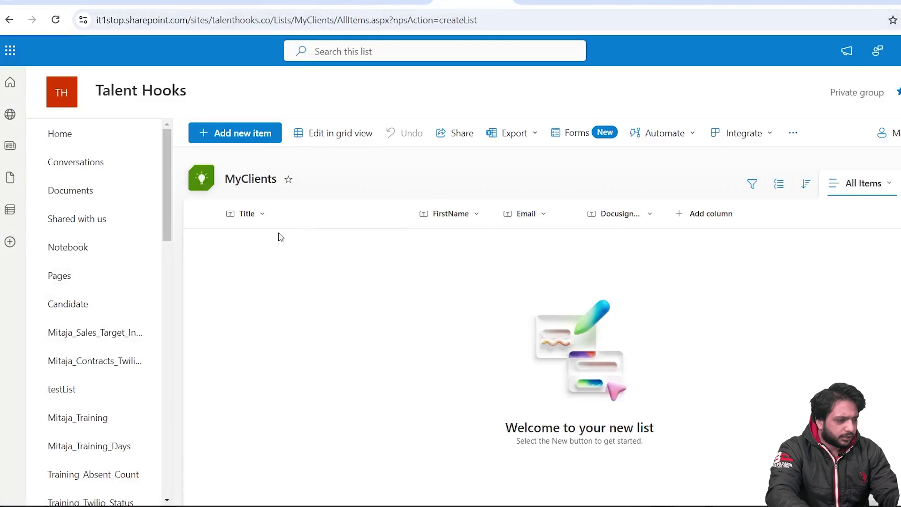
# - Upload SampleContract.docx to the site's Documents library
pyautogui.click(99, 187)
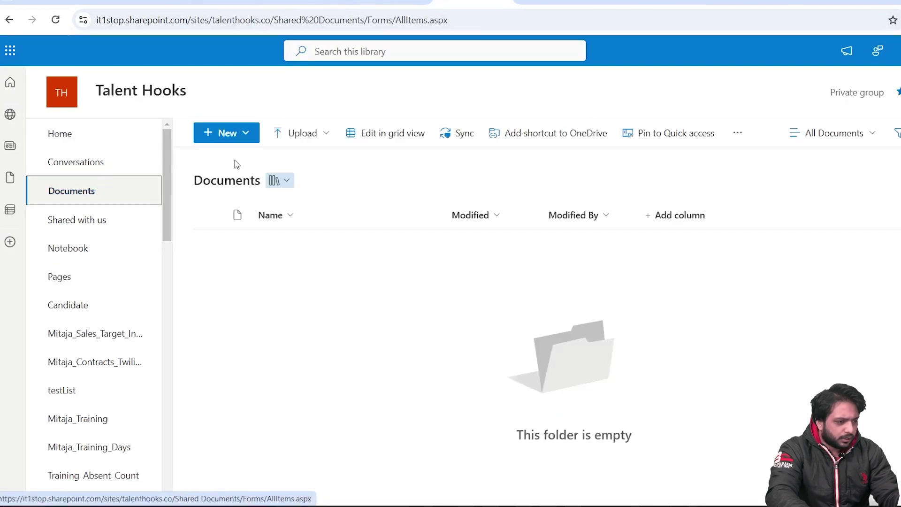
pyautogui.click(284, 140)
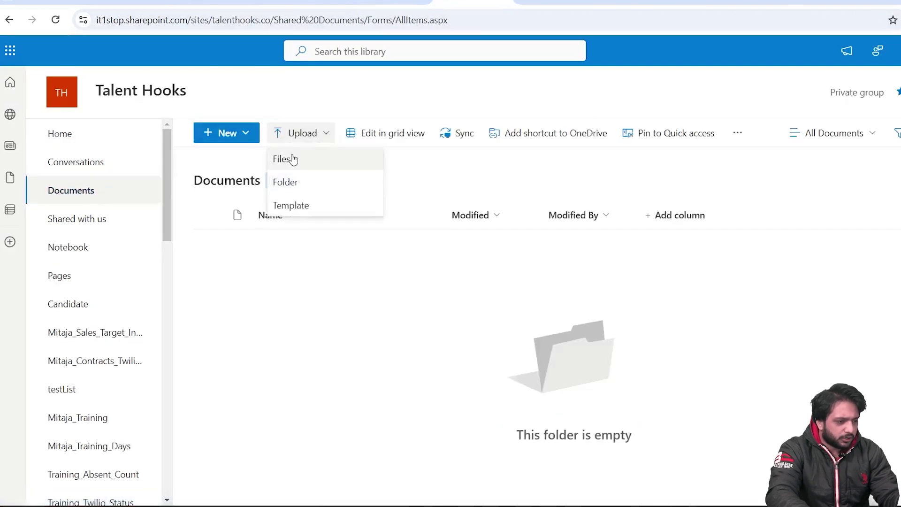
pyautogui.click(293, 159)
pyautogui.doubleClick(171, 82)
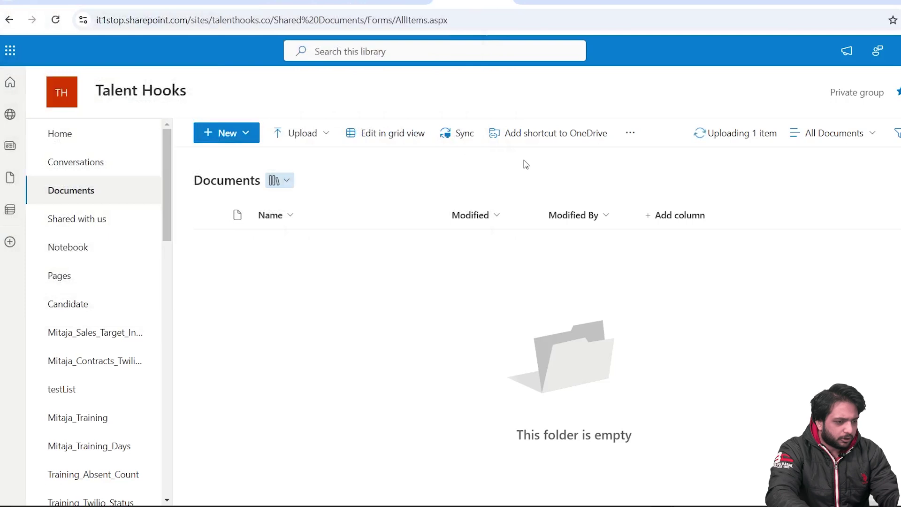
# - Open SampleContract.docx in Word for the web to review the contract text
pyautogui.click(298, 241)
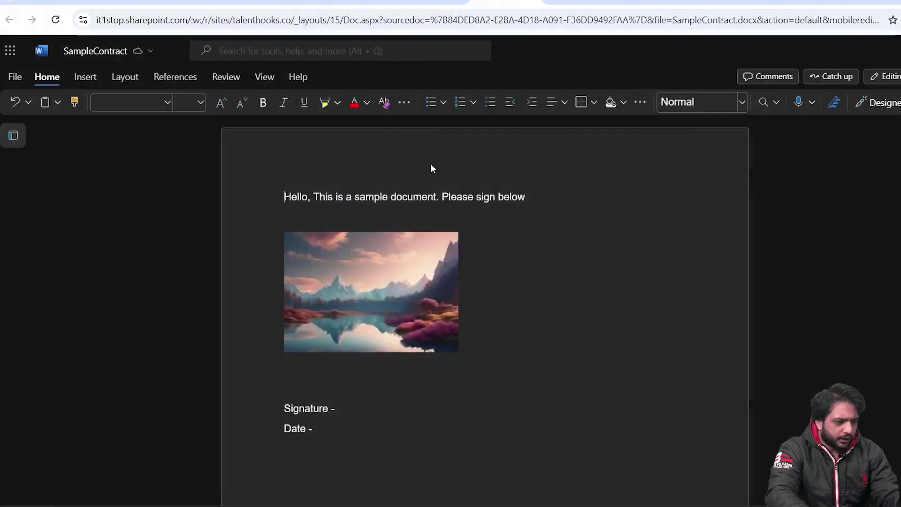
pyautogui.scroll(-1, 537, 269)
pyautogui.scroll(-1, 463, 284)
pyautogui.scroll(3, 334, 168)
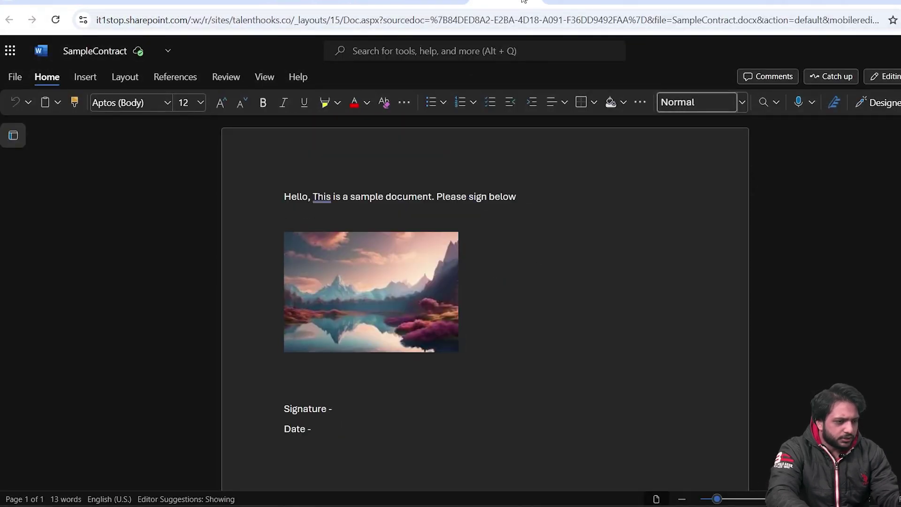
pyautogui.click(307, 2)
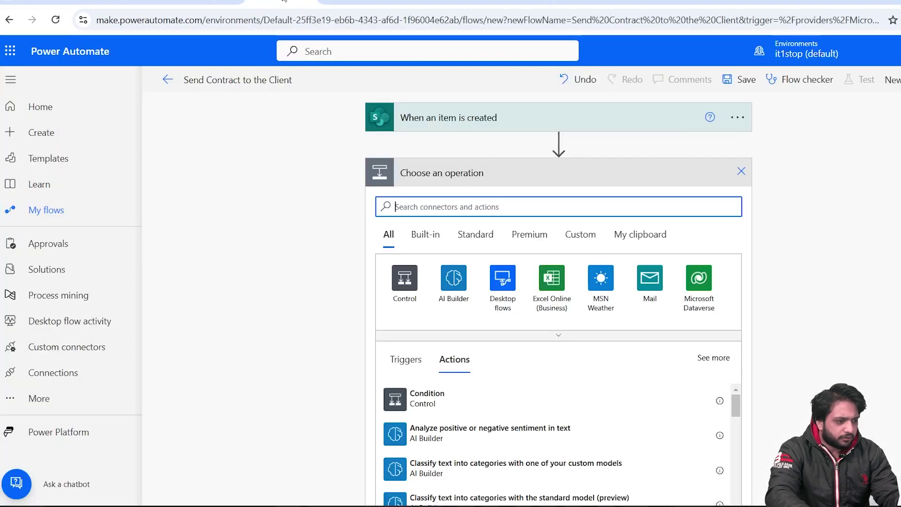
# - Add a SharePoint Get file content action with the Talent Hooks site address
pyautogui.write('Ger')
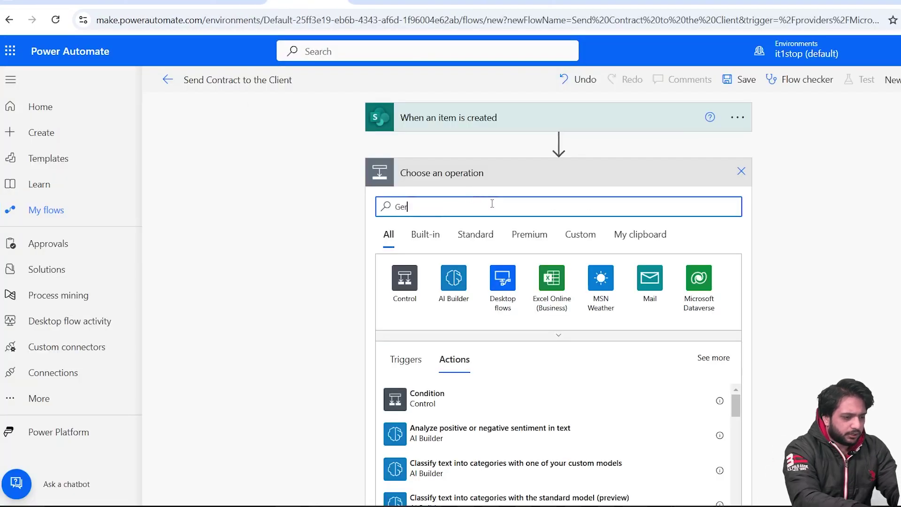
pyautogui.write('t file content')
pyautogui.click(469, 398)
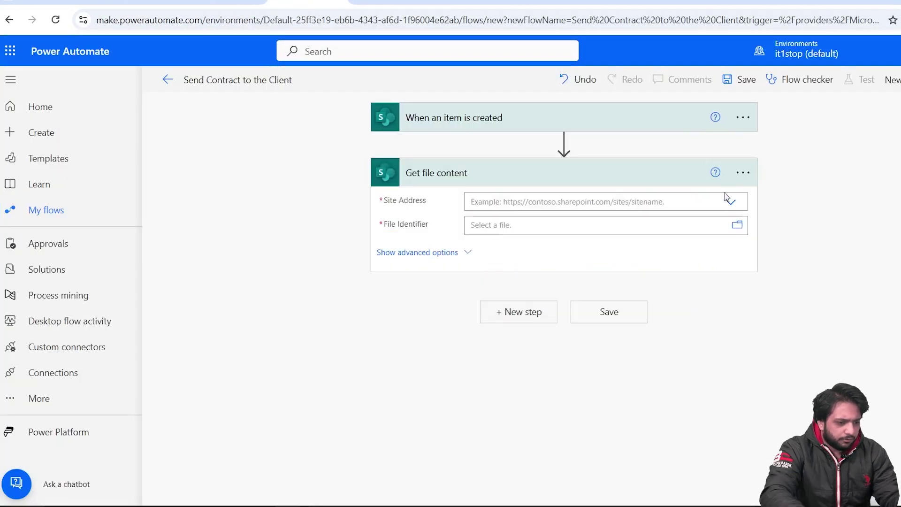
pyautogui.click(731, 202)
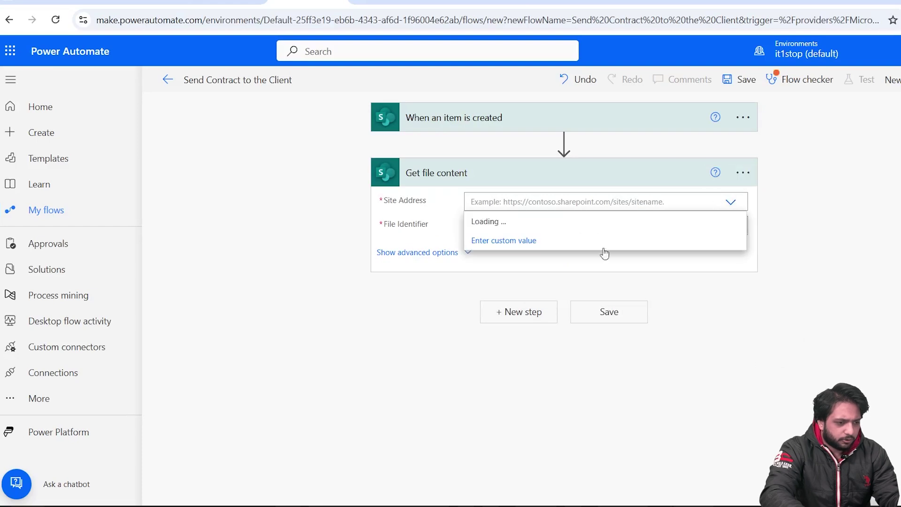
pyautogui.click(504, 230)
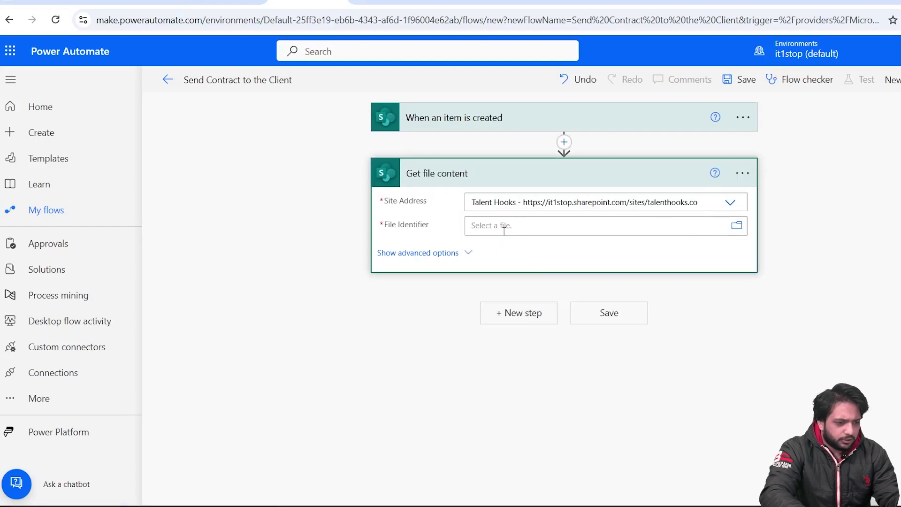
# - Set the File Identifier to /Shared Documents/SampleContract.docx
pyautogui.click(472, 227)
pyautogui.click(609, 261)
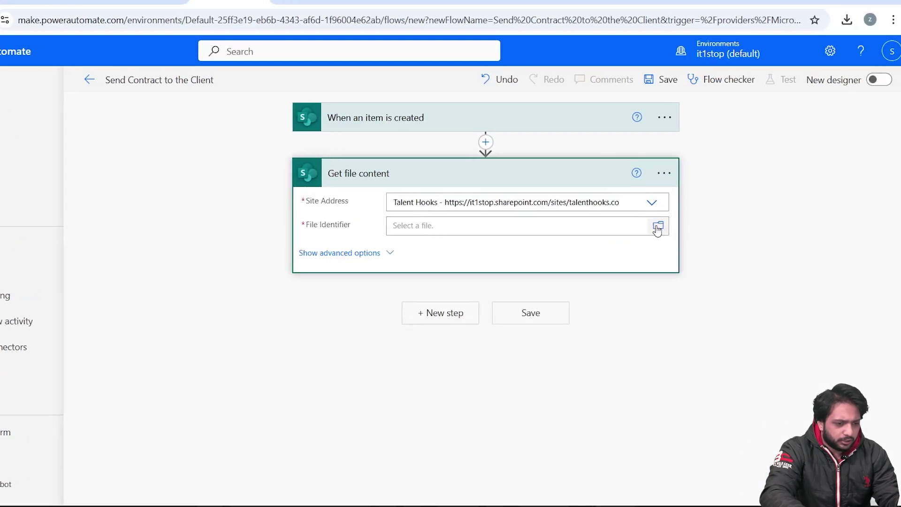
pyautogui.click(657, 227)
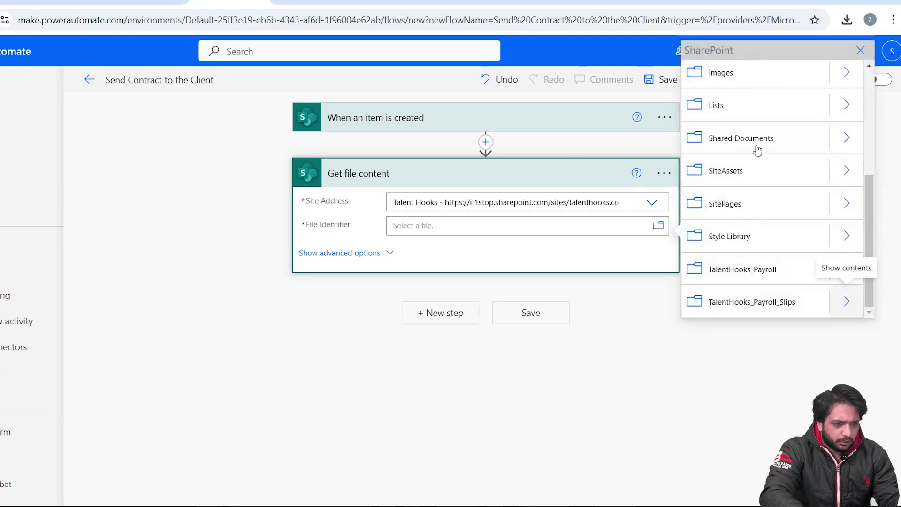
pyautogui.click(837, 141)
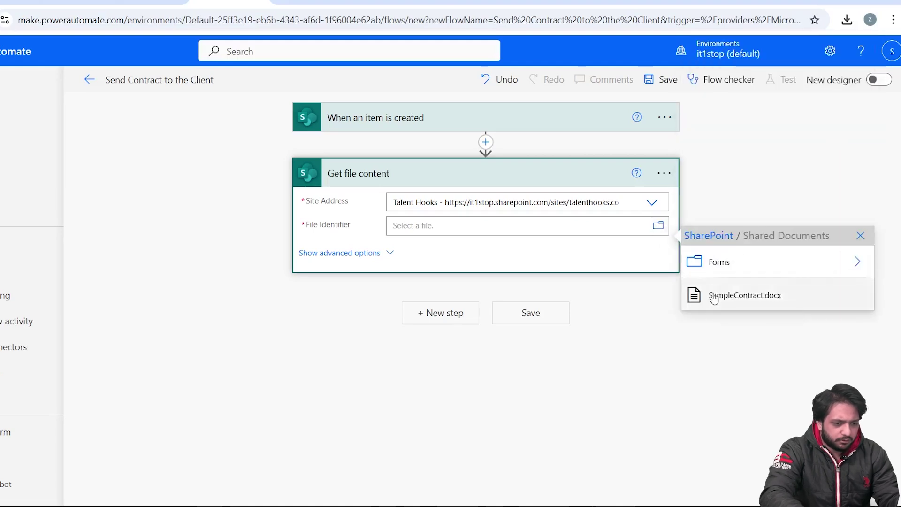
pyautogui.click(714, 295)
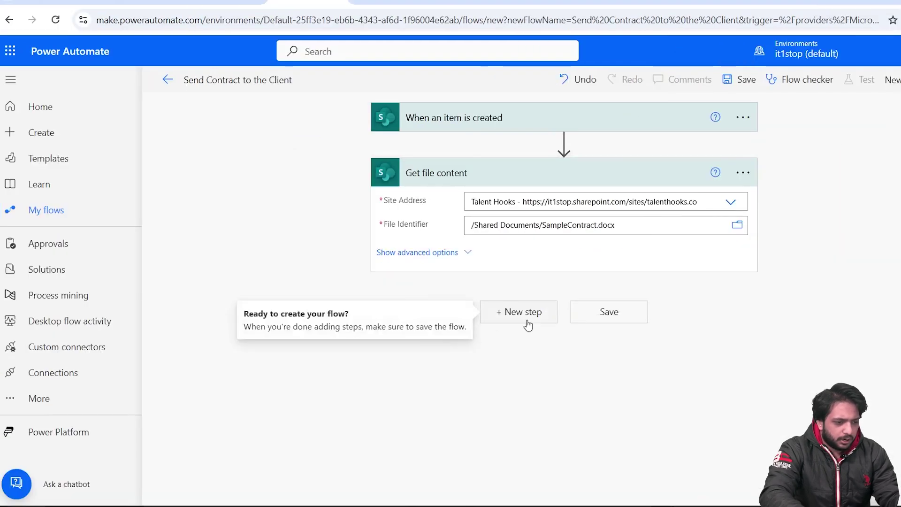
pyautogui.click(527, 322)
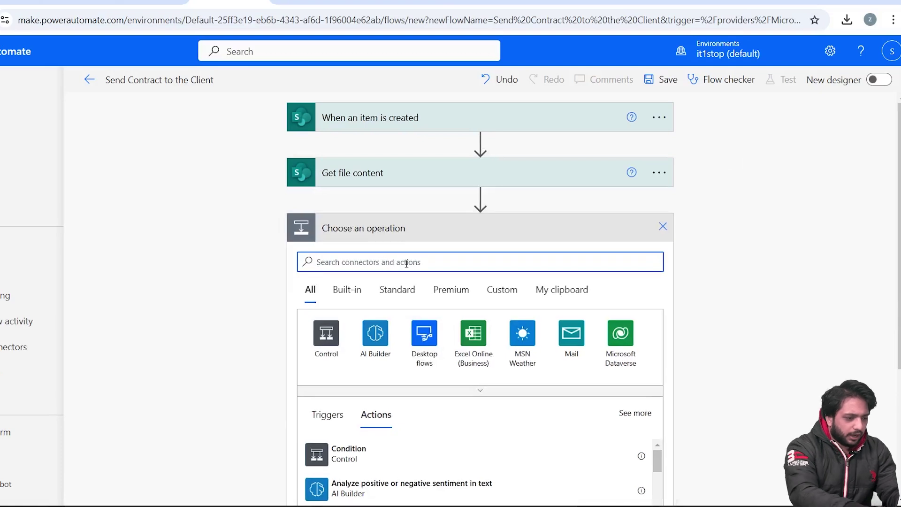
# - Add a DocuSign Create envelope action with subject 'Please signt the Contract'
pyautogui.write('Docusi')
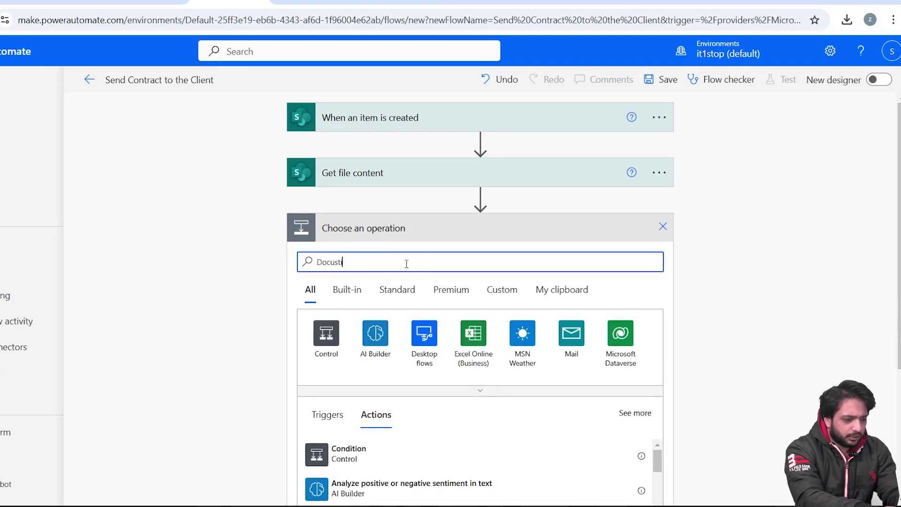
pyautogui.write('gn')
pyautogui.click(317, 214)
pyautogui.write('Create an')
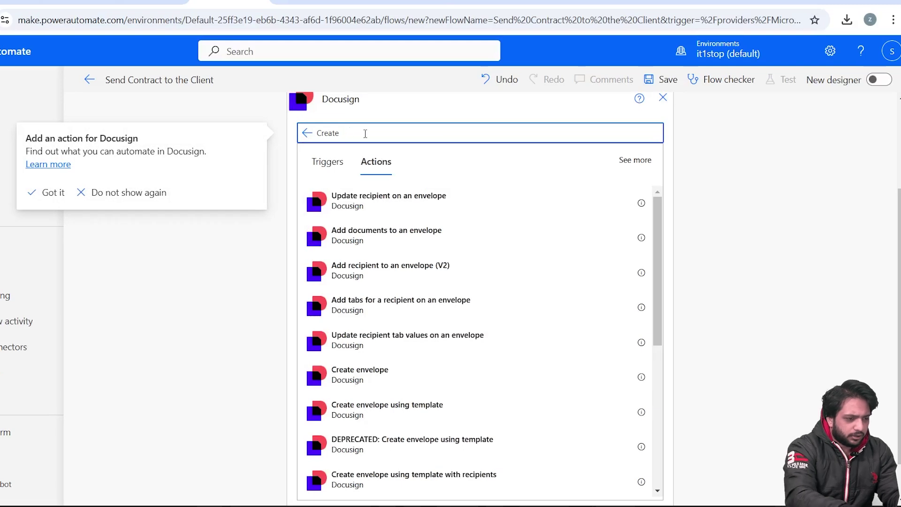
pyautogui.write(' en')
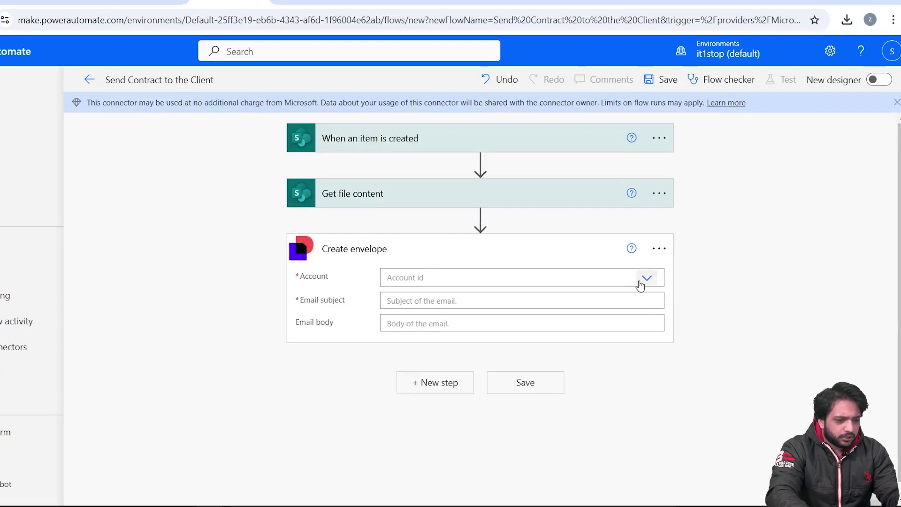
pyautogui.click(645, 278)
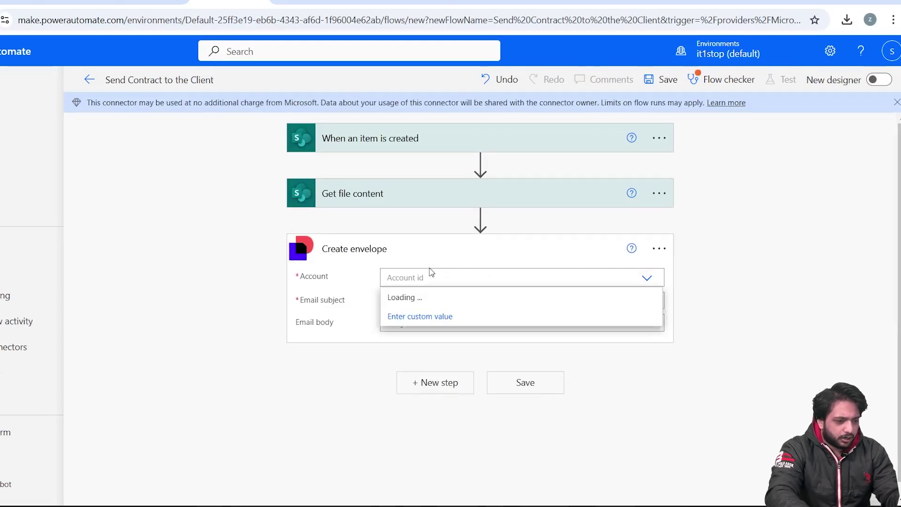
pyautogui.click(439, 296)
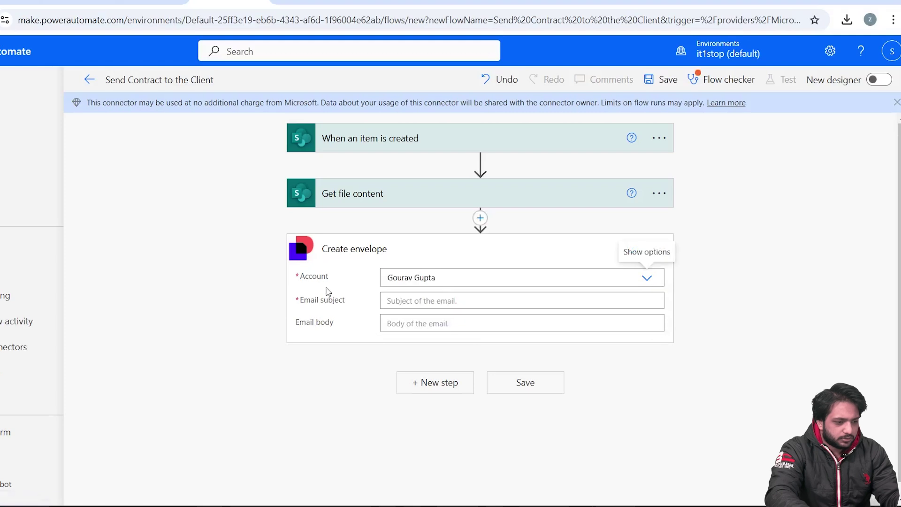
pyautogui.click(463, 301)
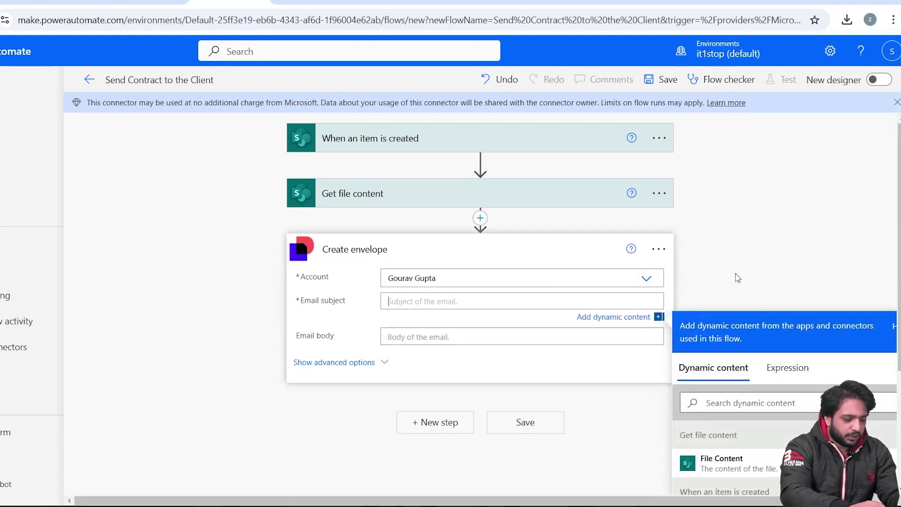
pyautogui.write('Please signt the Contract')
# - Write the envelope body greeting FirstName, asking them to sign the contract, ending 'Thank you!'
pyautogui.scroll(-3, 496, 161)
pyautogui.click(494, 158)
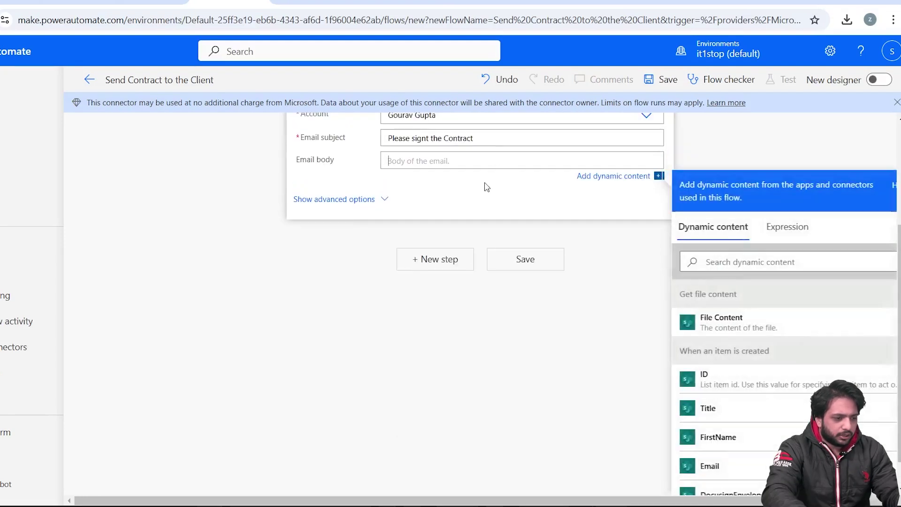
pyautogui.write('Hello')
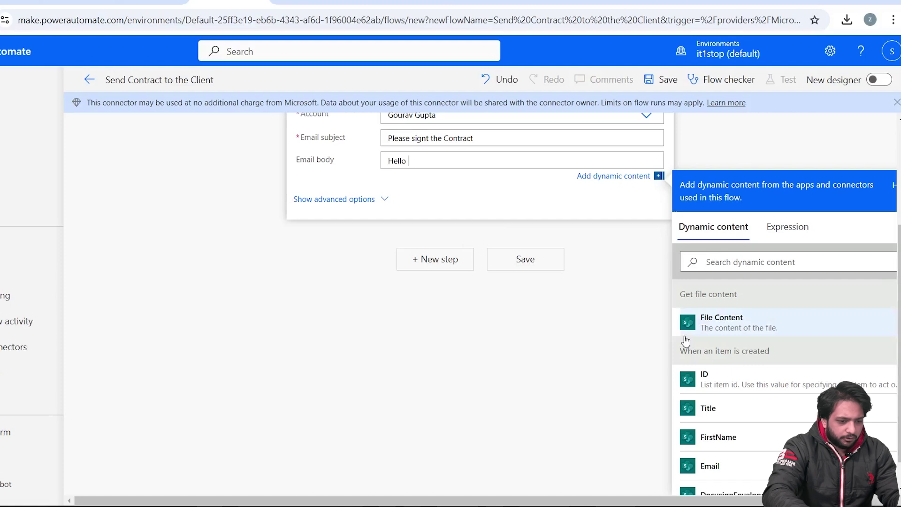
pyautogui.click(718, 437)
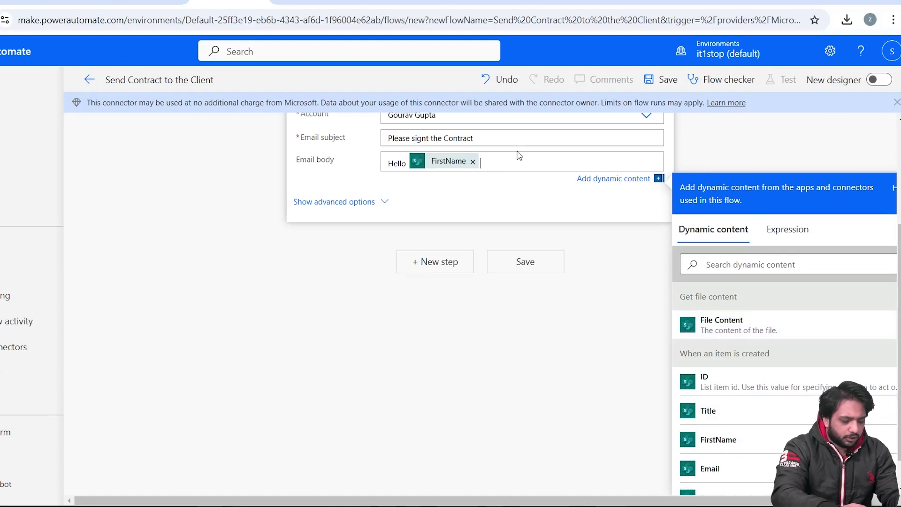
pyautogui.write(', you must sign th')
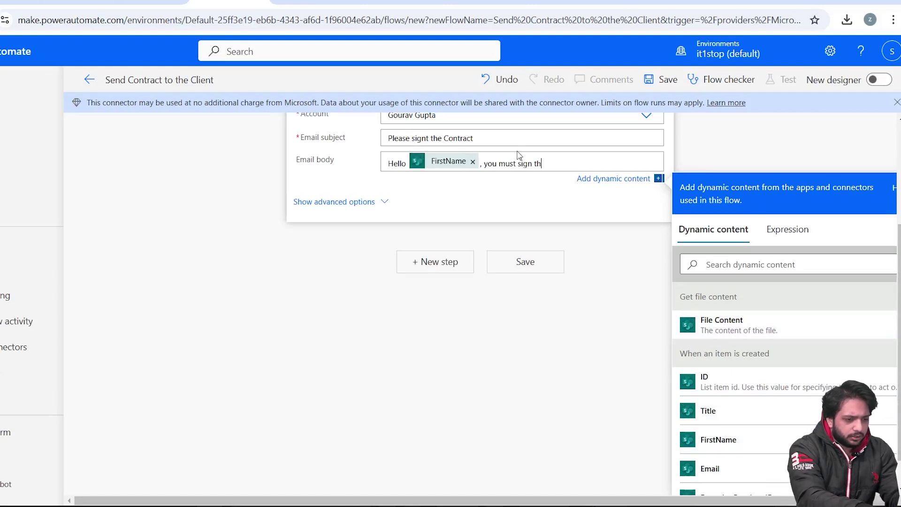
pyautogui.write('is contract.')
pyautogui.press('Return')
pyautogui.write('Thank you!')
pyautogui.click(348, 333)
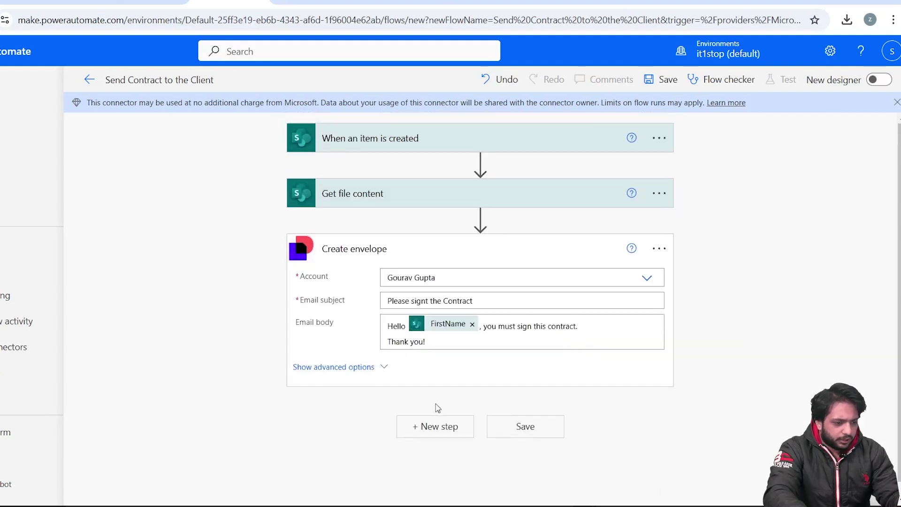
pyautogui.click(438, 437)
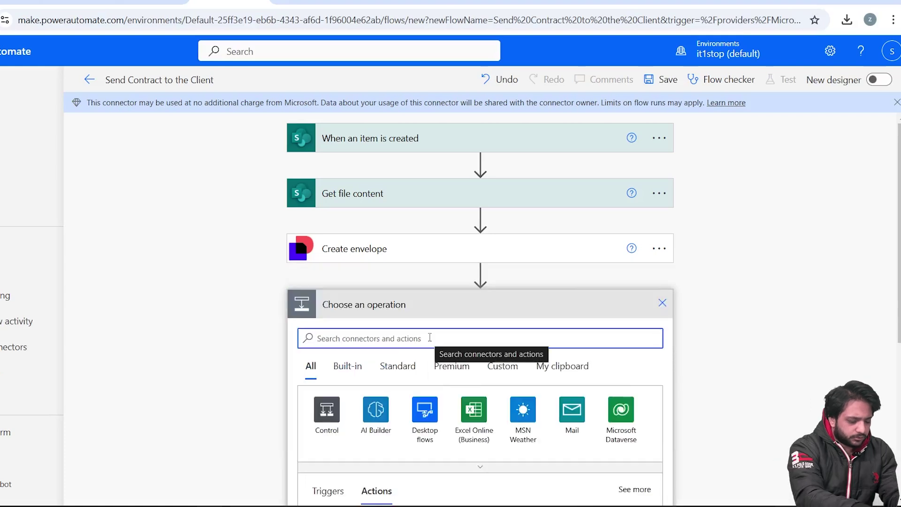
# - Add a DocuSign 'Add documents to an envelope' action using the account and Envelope Id
pyautogui.write('docu')
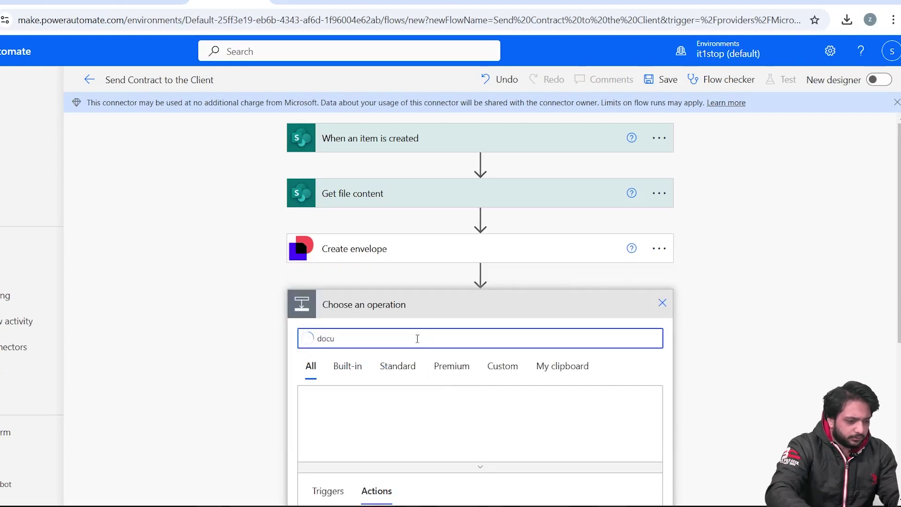
pyautogui.click(376, 344)
pyautogui.click(379, 343)
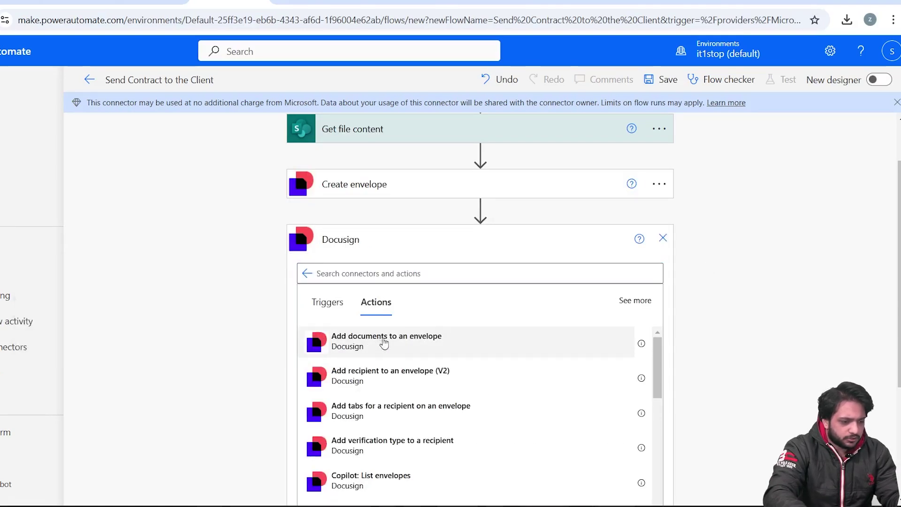
pyautogui.scroll(-3, 698, 278)
pyautogui.click(641, 184)
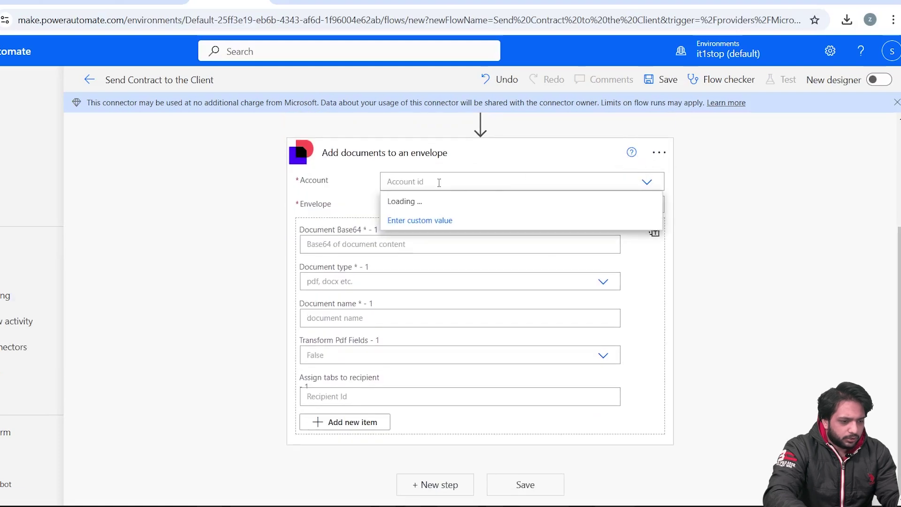
pyautogui.click(616, 199)
pyautogui.click(589, 200)
pyautogui.click(708, 366)
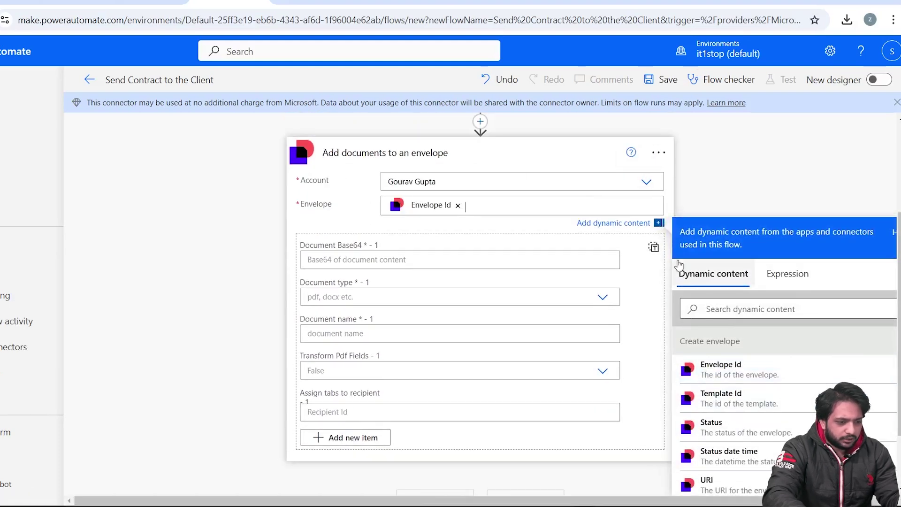
# - Set Document Base64 to the expression base64(File Content)
pyautogui.click(445, 247)
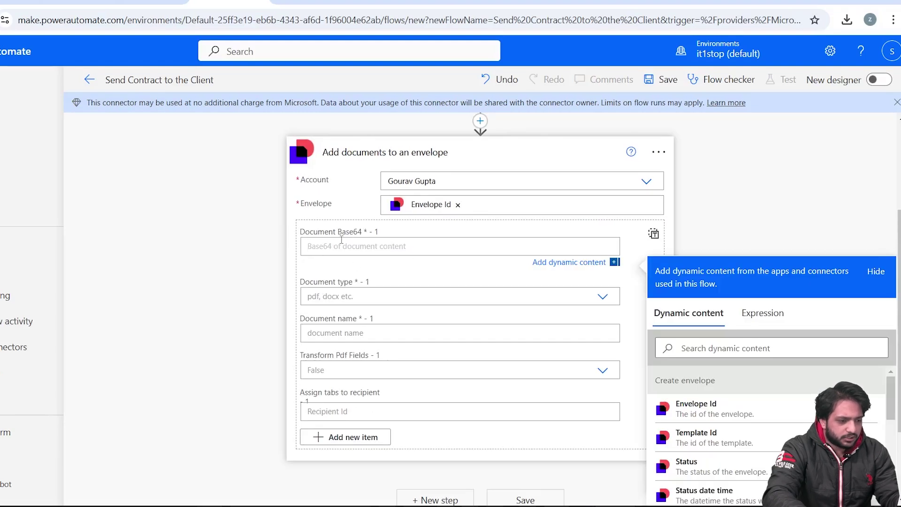
pyautogui.scroll(-2, 432, 293)
pyautogui.click(762, 246)
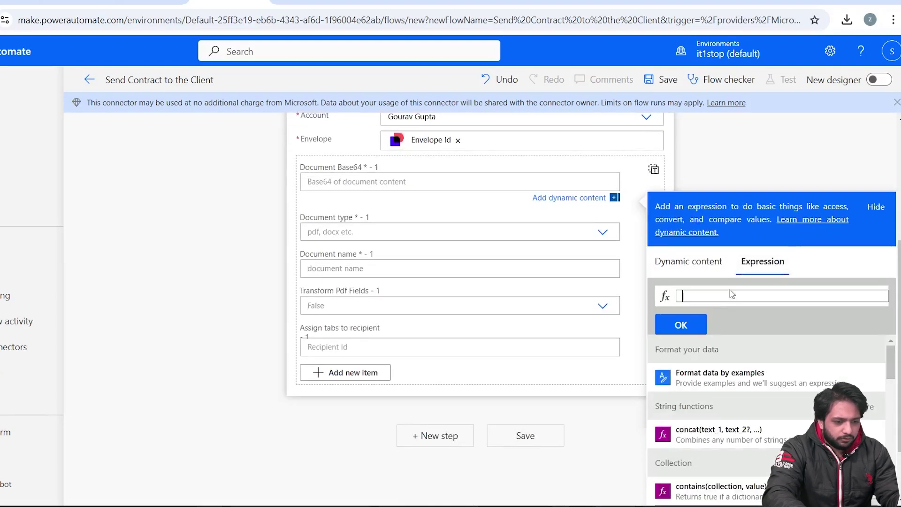
pyautogui.write('base64(')
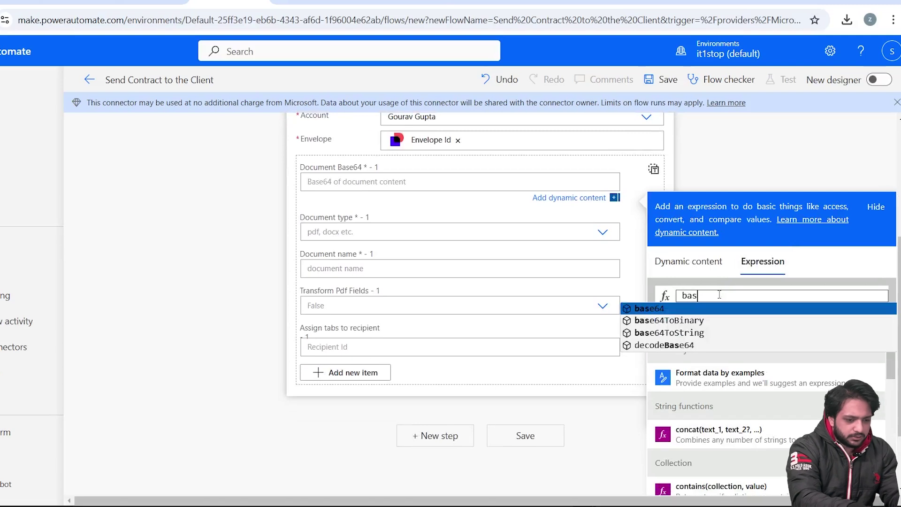
pyautogui.click(686, 263)
pyautogui.scroll(-8, 685, 422)
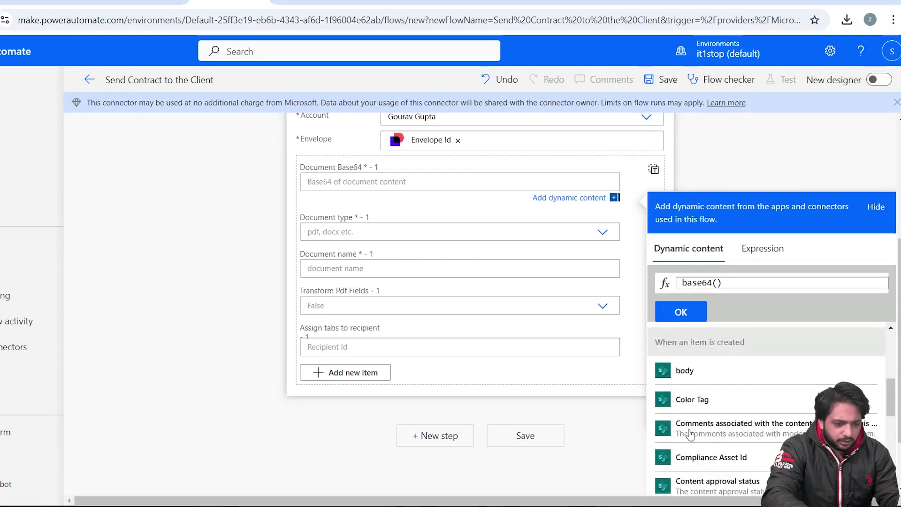
pyautogui.scroll(3, 688, 436)
pyautogui.click(688, 438)
pyautogui.click(681, 311)
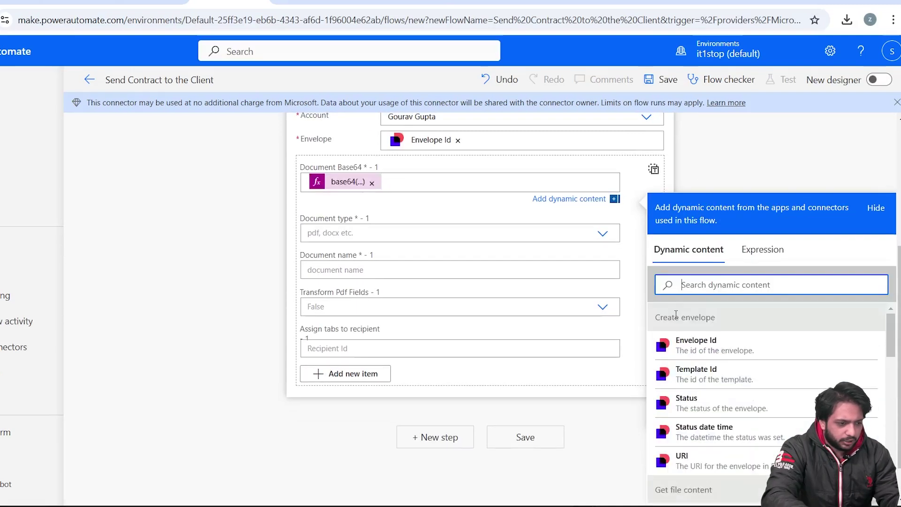
# - Set the document type to docx and name the document 'Sample'
pyautogui.click(347, 284)
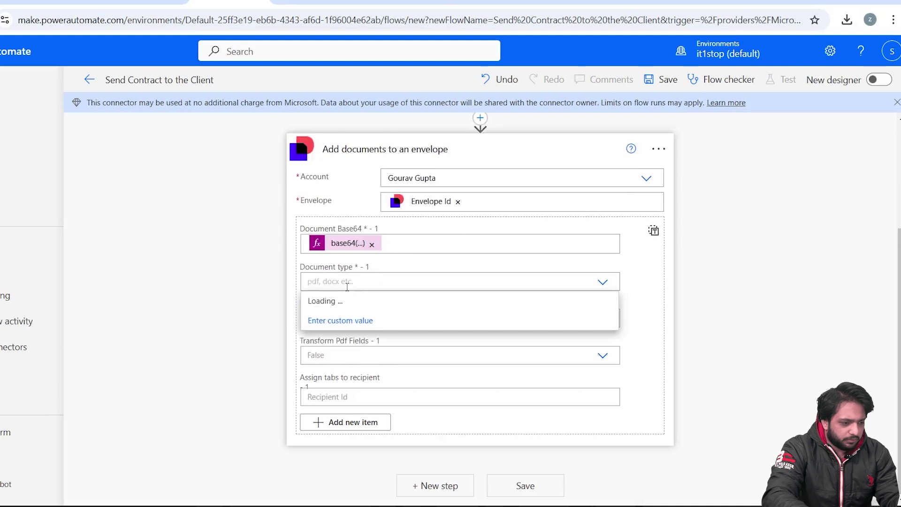
pyautogui.click(335, 316)
pyautogui.click(356, 315)
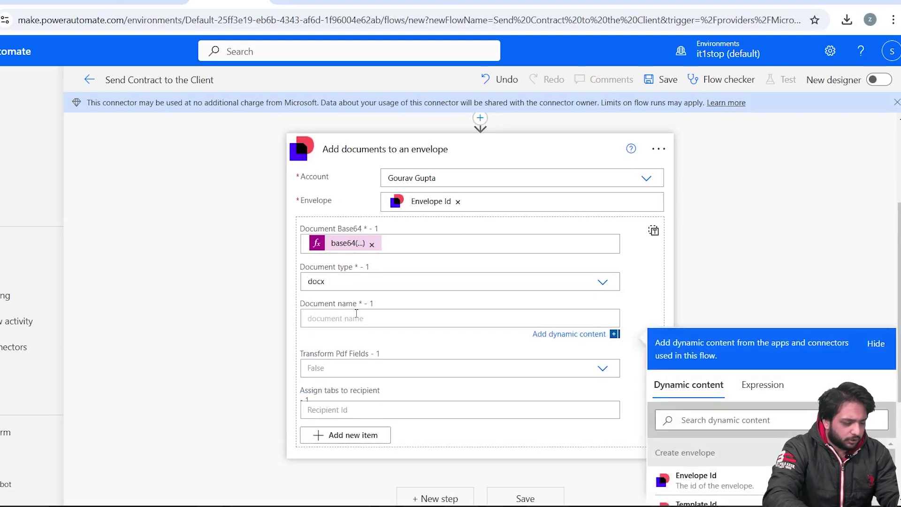
pyautogui.write('Sample')
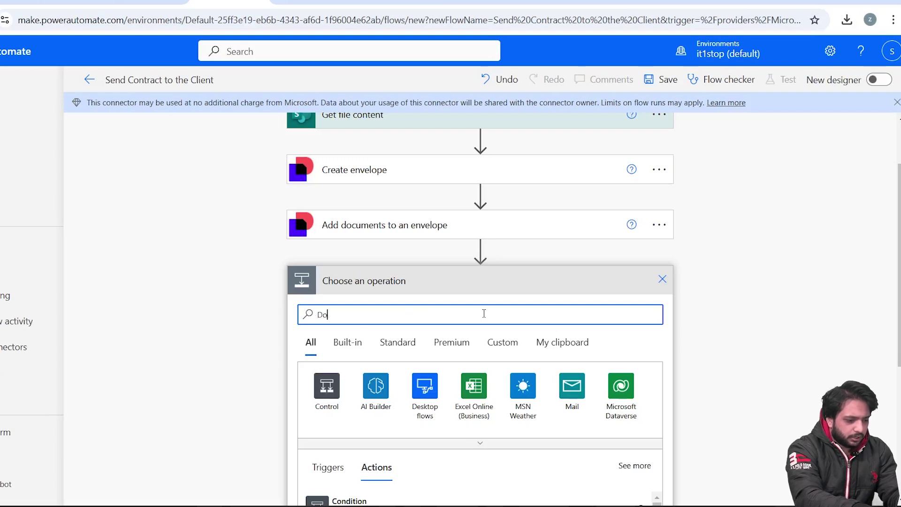
# - Add a DocuSign 'Add recipient to an envelope (V2)' action on Envelope Id, type Needs to Sign
pyautogui.write('Docus')
pyautogui.scroll(-1, 706, 342)
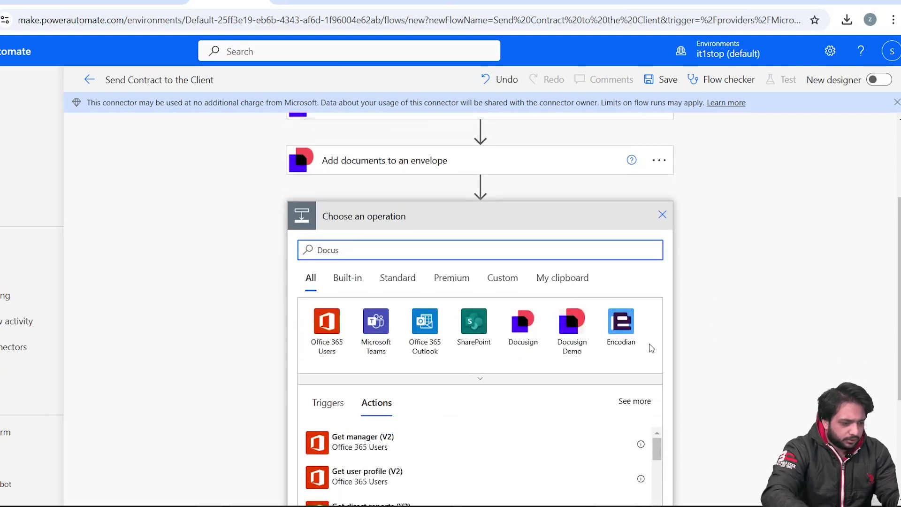
pyautogui.write('ign')
pyautogui.click(523, 324)
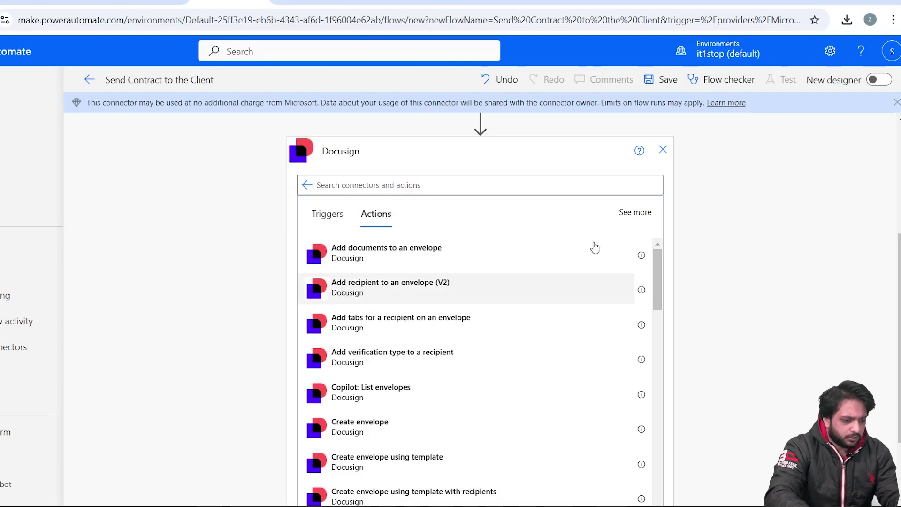
pyautogui.click(376, 281)
pyautogui.click(442, 353)
pyautogui.click(454, 370)
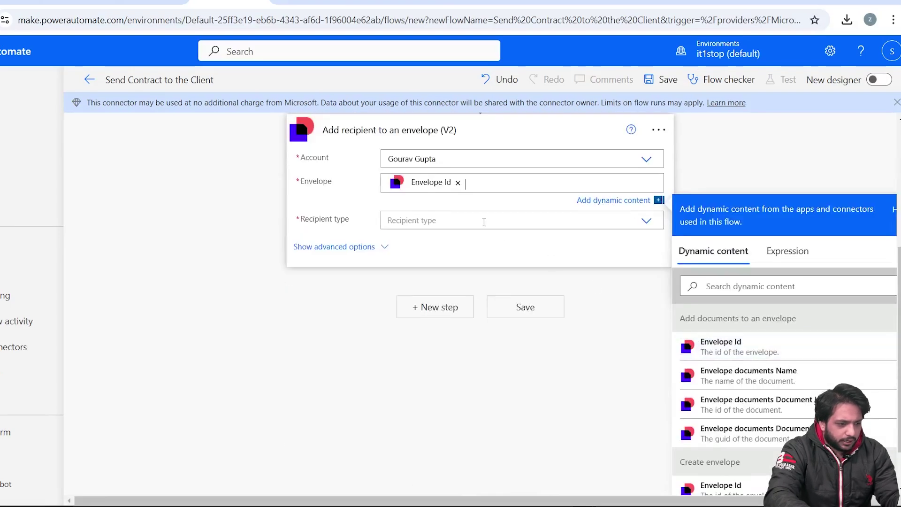
pyautogui.click(484, 222)
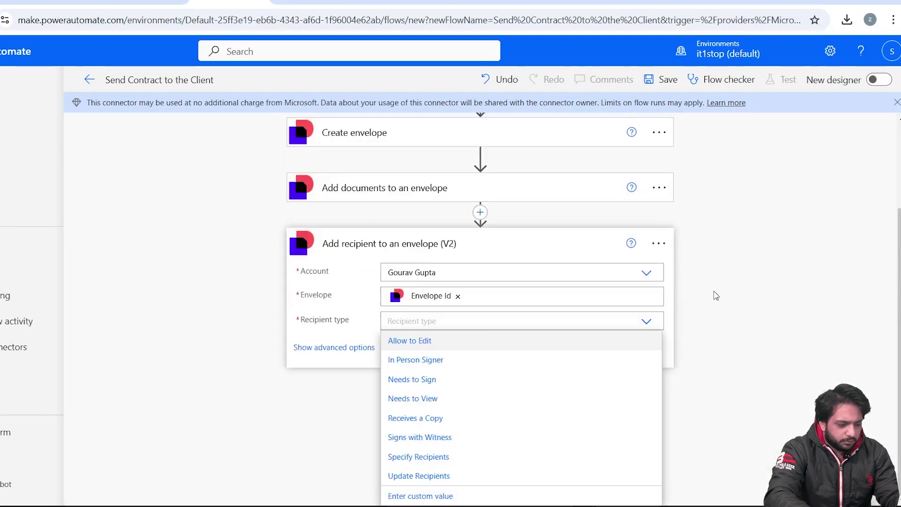
pyautogui.click(415, 379)
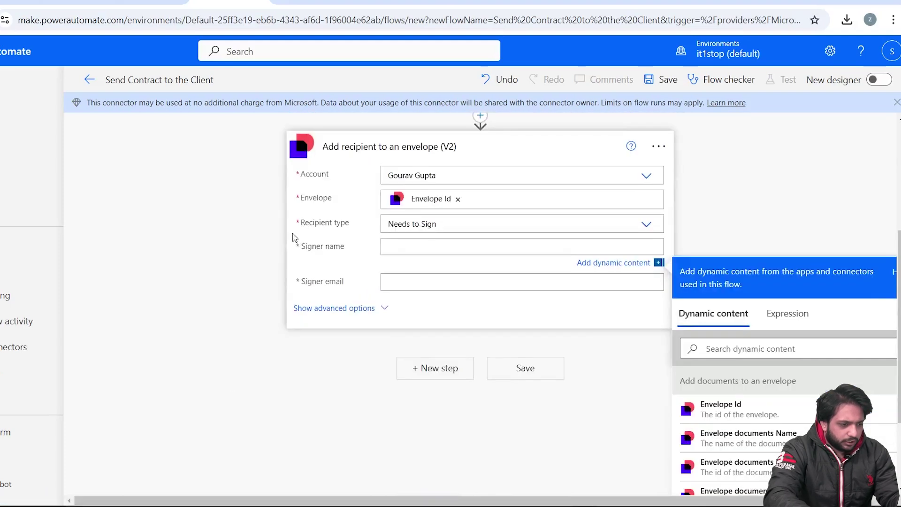
# - Set Signer name to the item's FirstName and Signer email to its Email
pyautogui.scroll(-3, 662, 400)
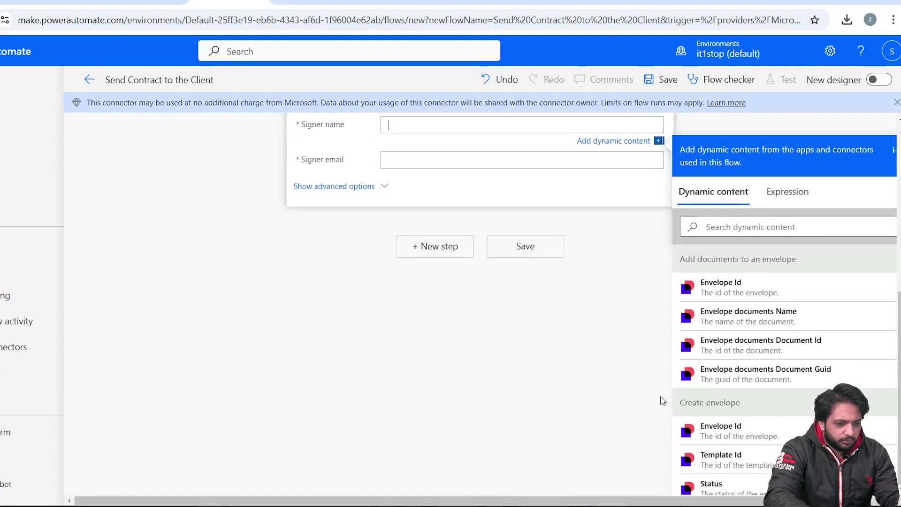
pyautogui.scroll(-5, 682, 324)
pyautogui.click(718, 398)
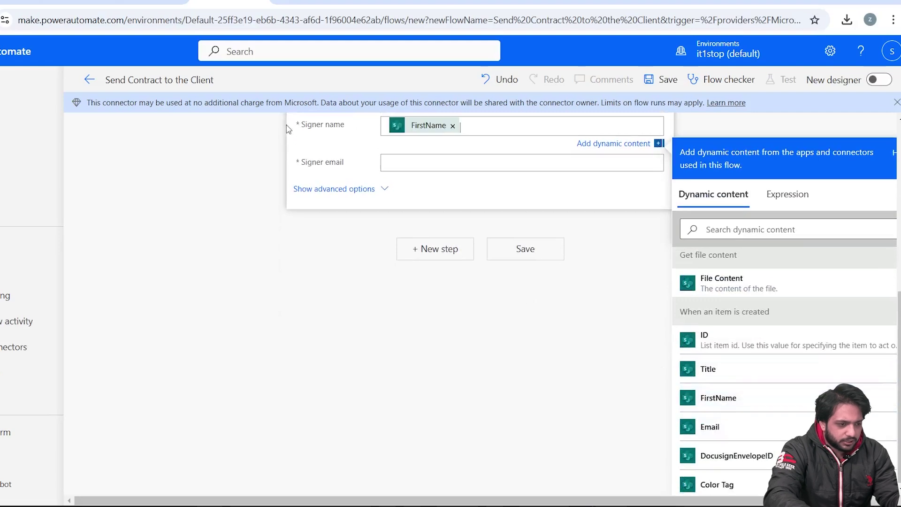
pyautogui.press('Tab')
pyautogui.scroll(-5, 712, 372)
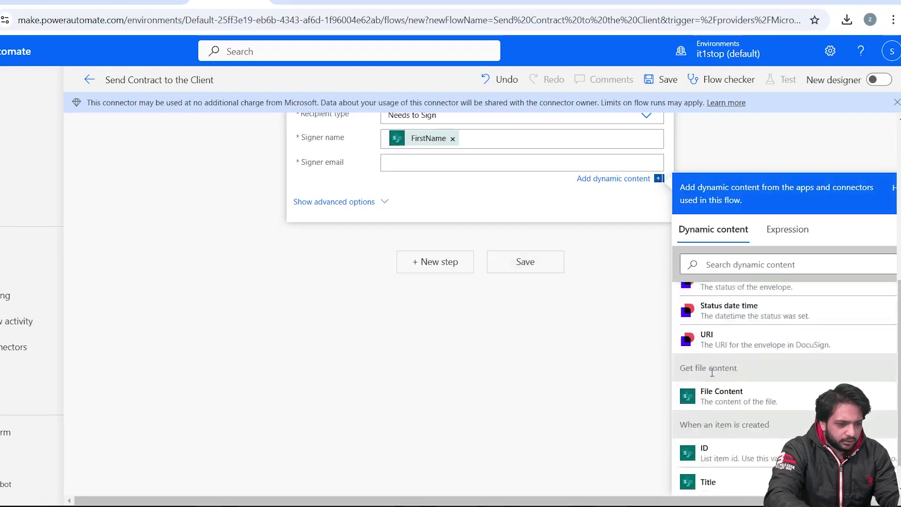
pyautogui.scroll(-3, 712, 372)
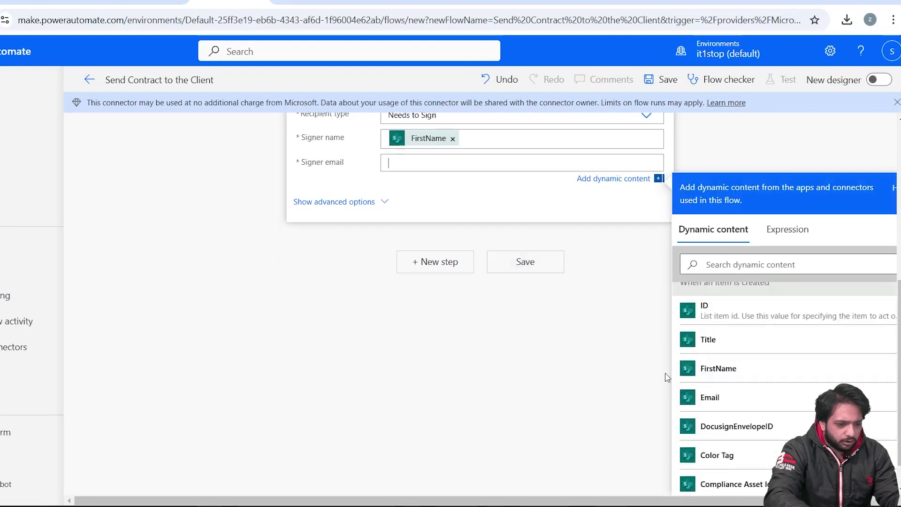
pyautogui.click(704, 407)
pyautogui.scroll(4, 680, 179)
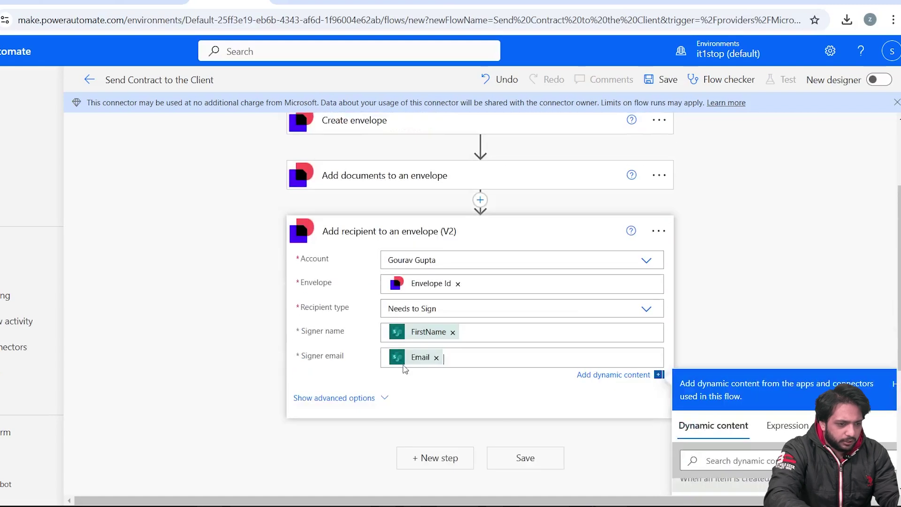
pyautogui.scroll(-1, 405, 370)
pyautogui.click(433, 402)
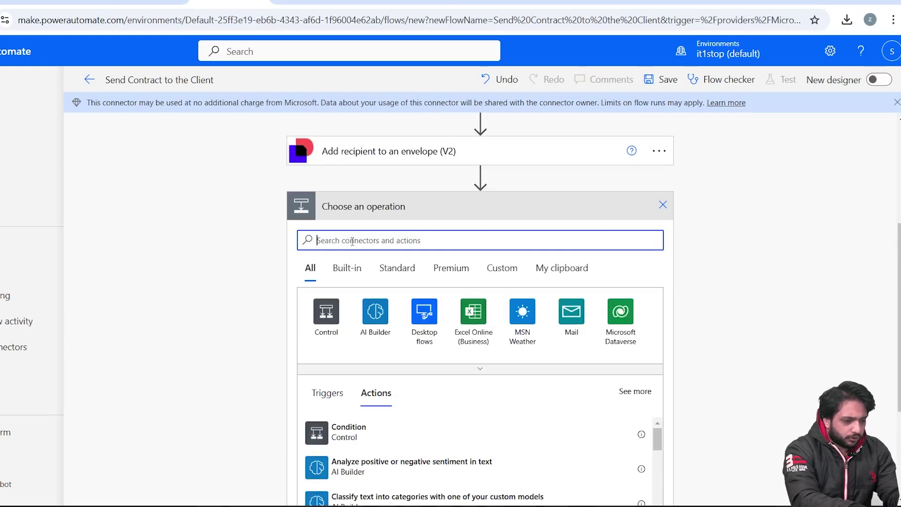
# - Add the DocuSign 'Send envelope' action to the flow
pyautogui.write('Docusign')
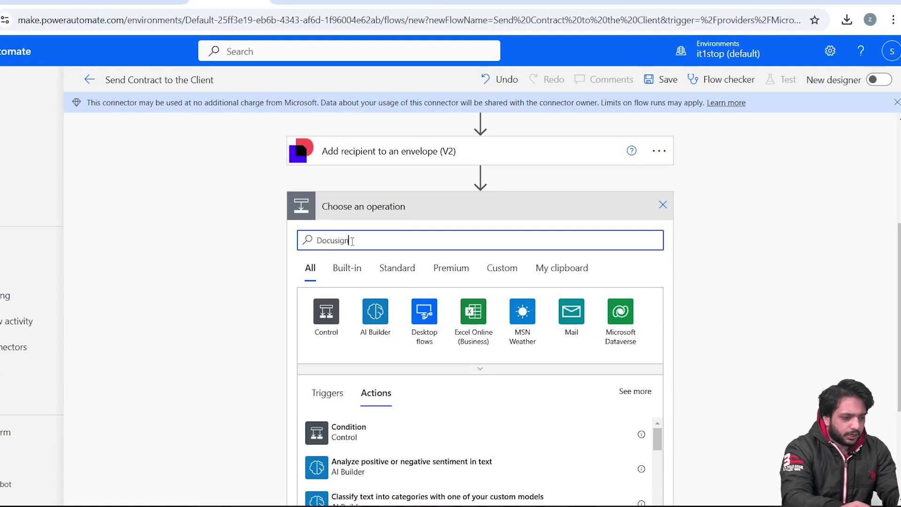
pyautogui.click(326, 311)
pyautogui.write('Send En')
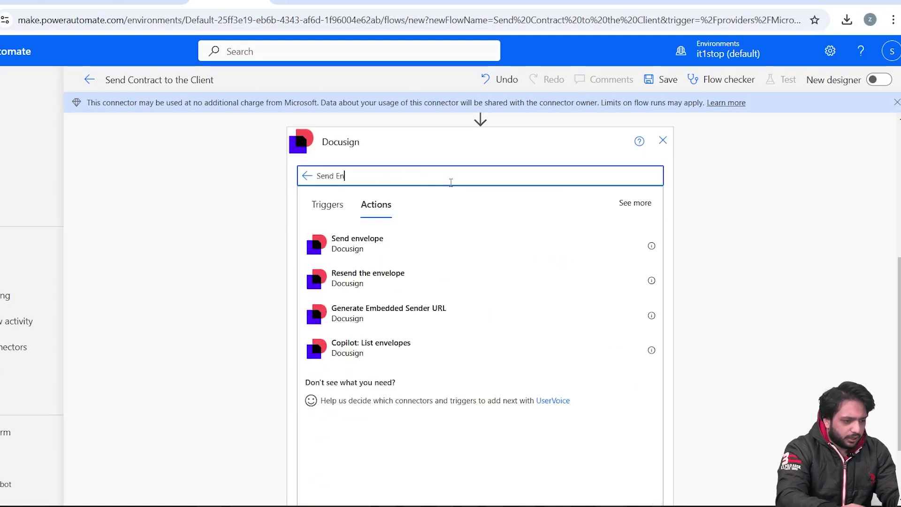
pyautogui.click(329, 239)
# - Set the Envelope field to the Envelope Id dynamic value and add a new step
pyautogui.scroll(-3, 713, 454)
pyautogui.scroll(1, 714, 454)
pyautogui.scroll(-3, 711, 454)
pyautogui.click(708, 451)
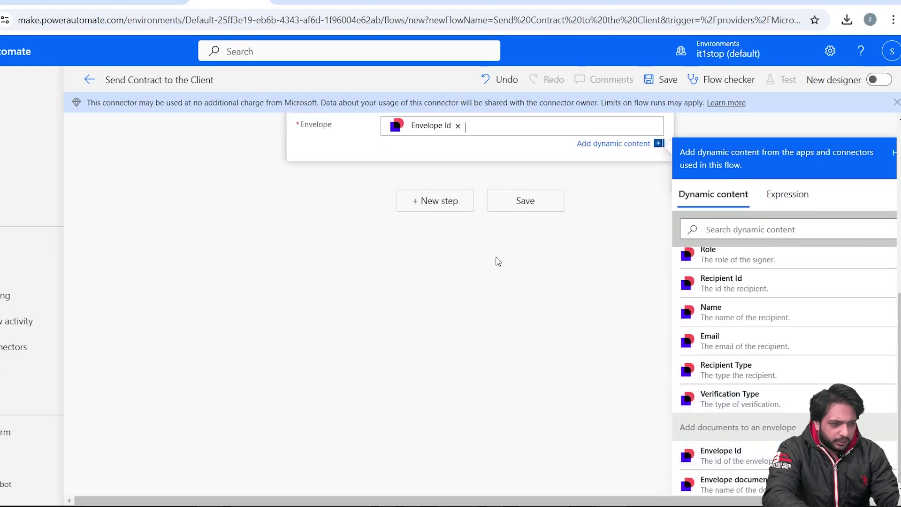
pyautogui.click(435, 198)
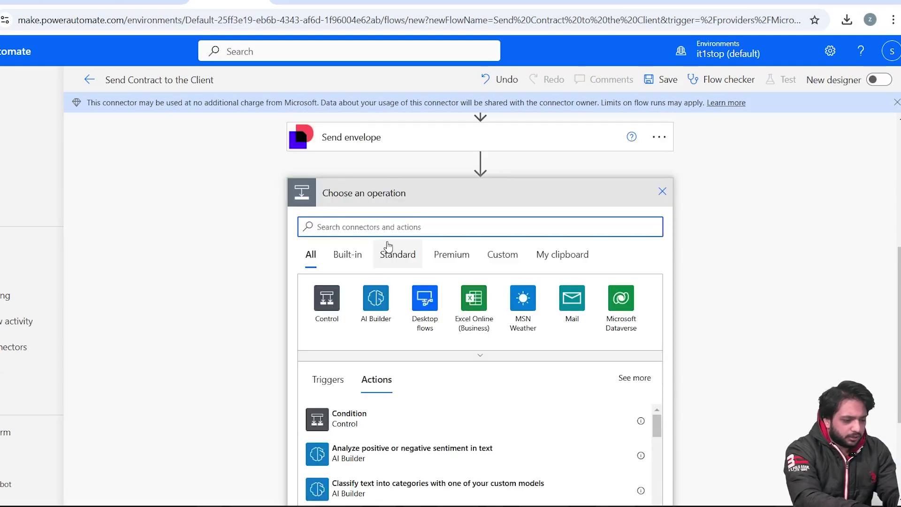
# - Add a SharePoint Update item action targeting the MyClients list on the Talent Hooks site
pyautogui.write('Upd')
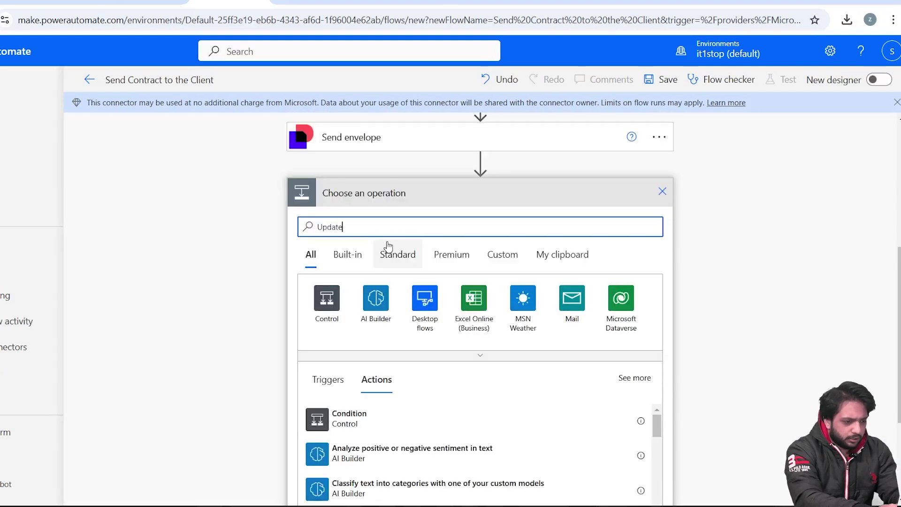
pyautogui.write('ate')
pyautogui.scroll(-5, 372, 409)
pyautogui.click(372, 408)
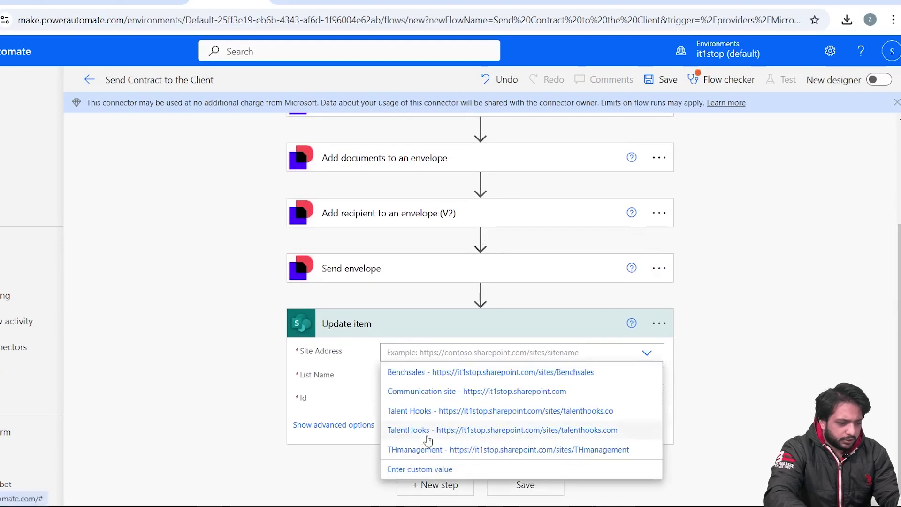
pyautogui.click(423, 411)
pyautogui.click(586, 374)
pyautogui.scroll(-2, 491, 400)
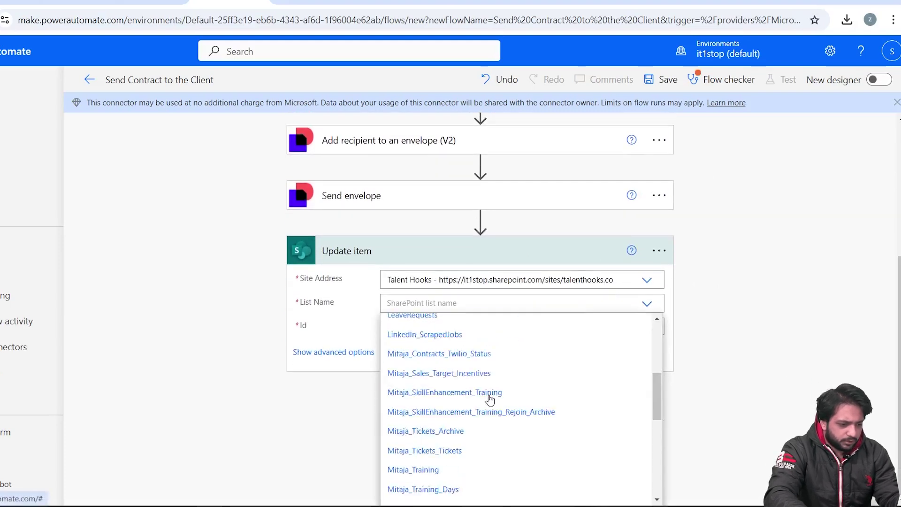
pyautogui.scroll(-5, 491, 400)
pyautogui.click(436, 372)
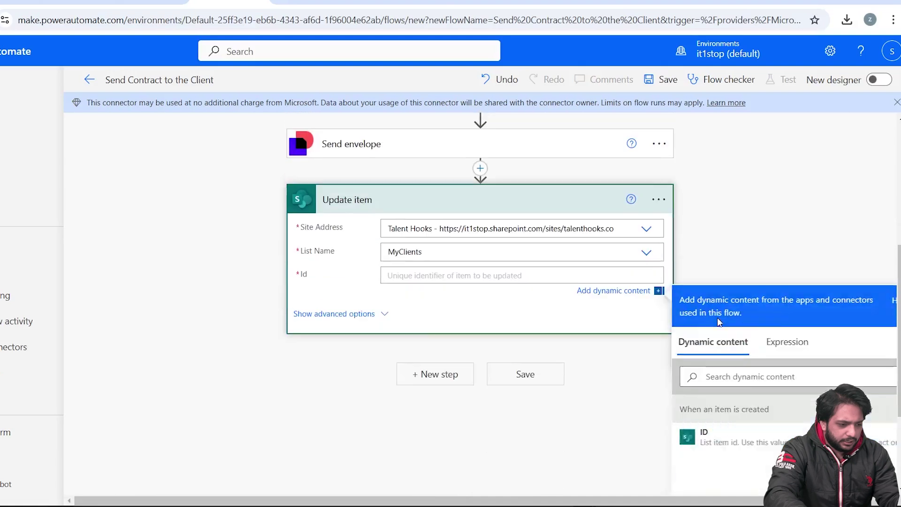
# - Map Id to ID and DocusignEnvelopeID to Envelope Id, save the flow, then reopen MyClients
pyautogui.click(704, 429)
pyautogui.click(676, 270)
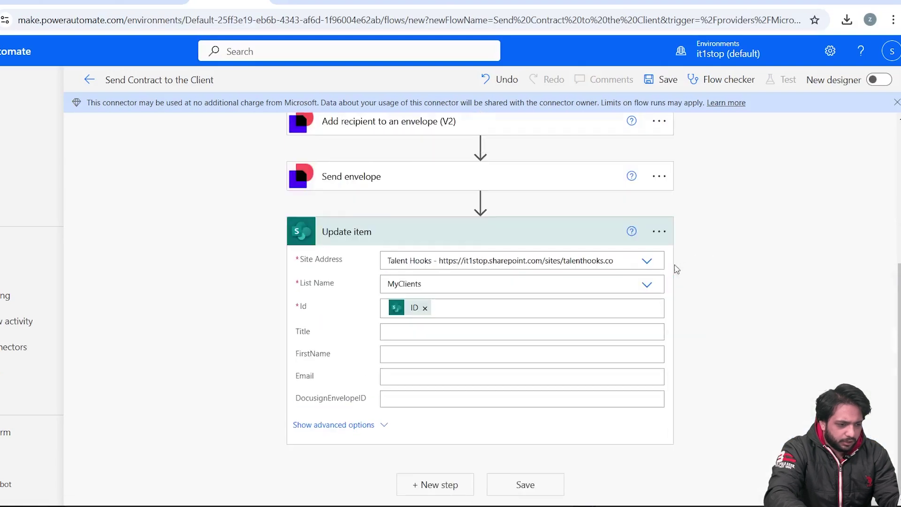
pyautogui.click(412, 403)
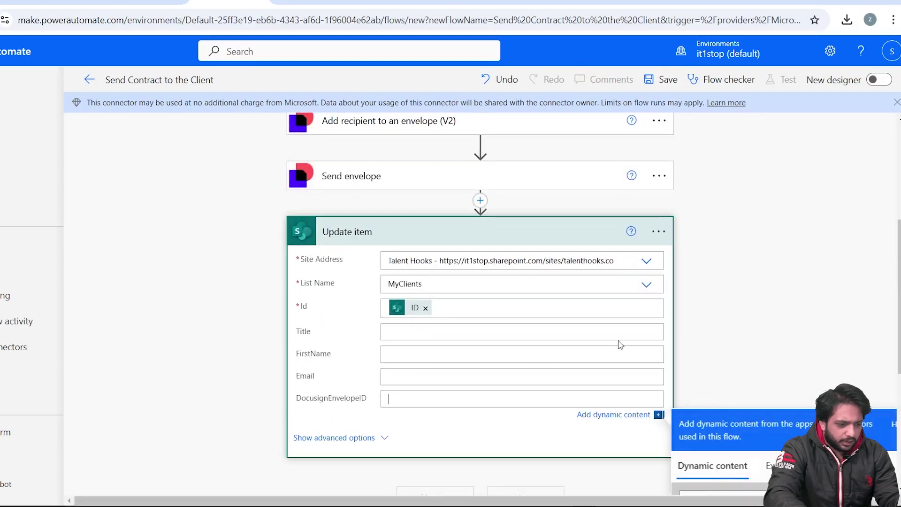
pyautogui.scroll(-4, 676, 373)
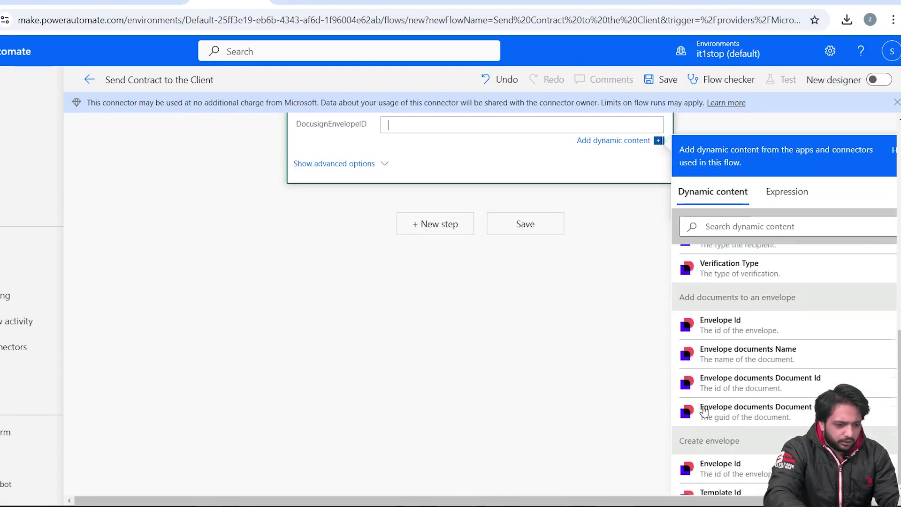
pyautogui.click(678, 327)
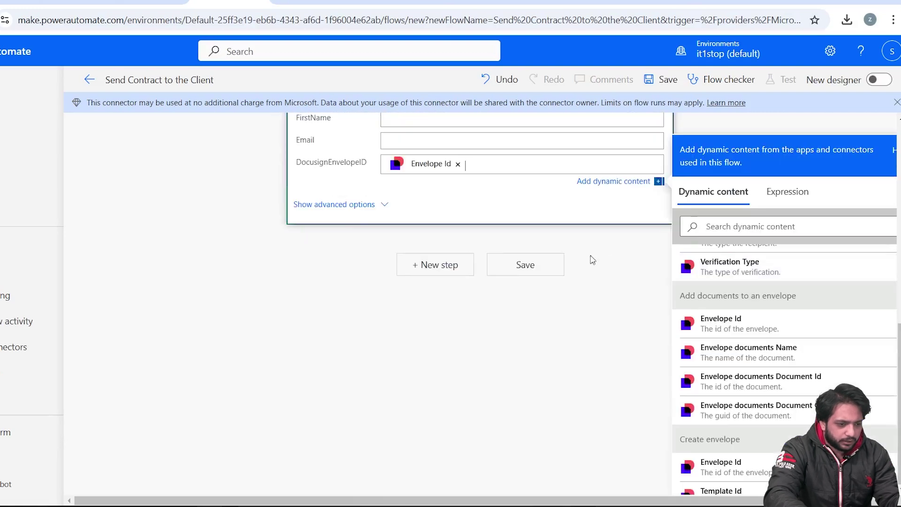
pyautogui.click(549, 276)
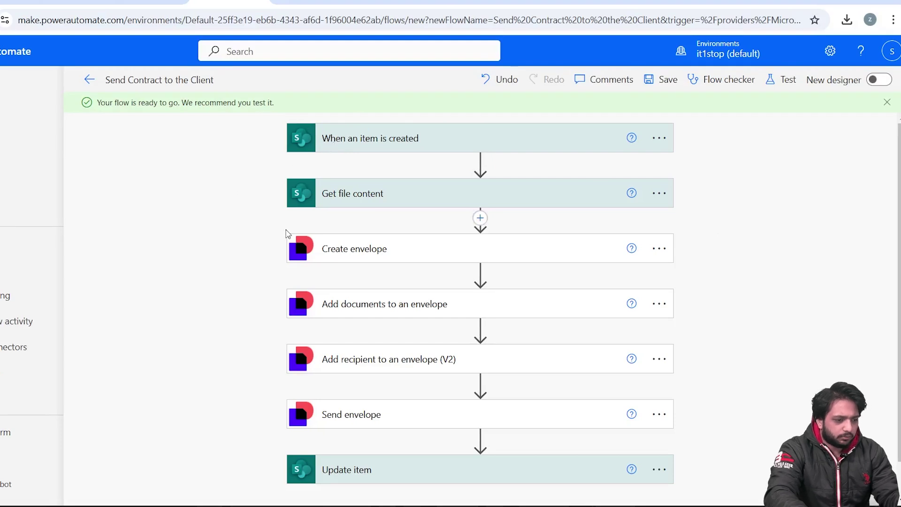
pyautogui.hotkey('ctrl', 'Tab')
pyautogui.click(3, 426)
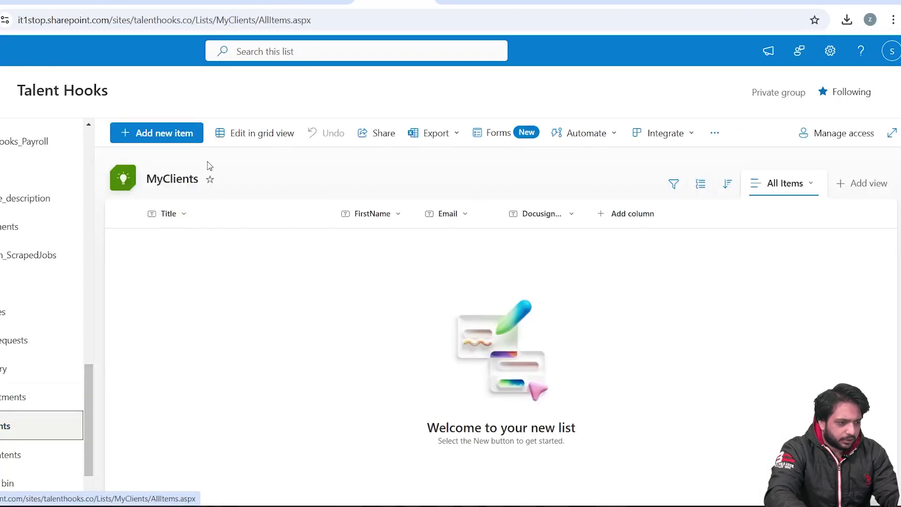
# - Create a MyClients item with the client's first name and e-mail address, and save it
pyautogui.click(167, 133)
pyautogui.click(204, 244)
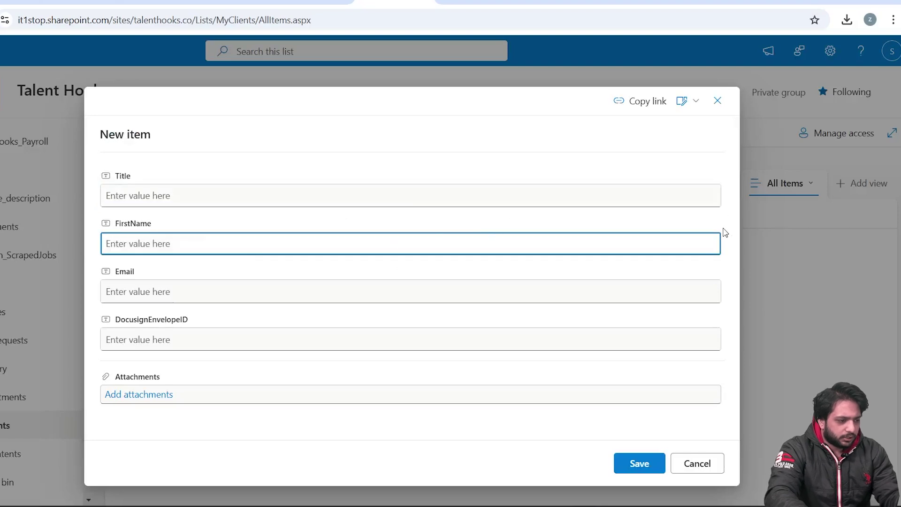
pyautogui.write('Zack')
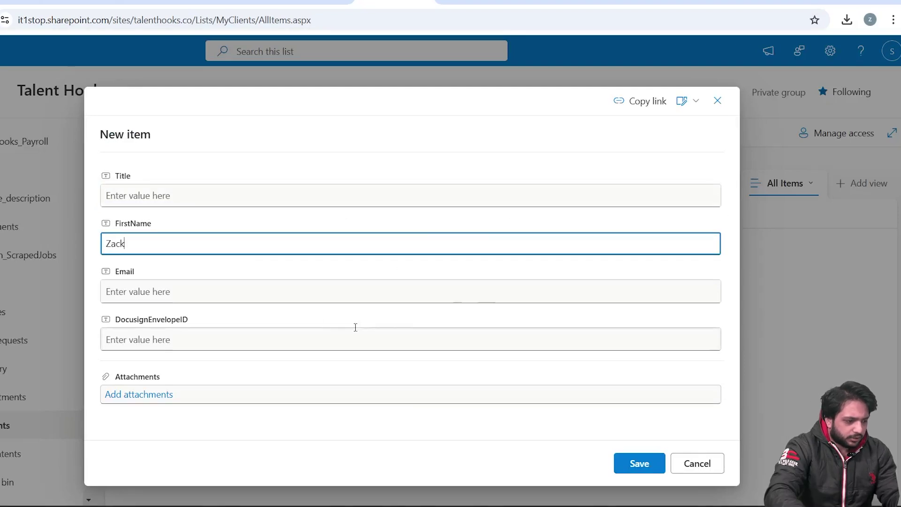
pyautogui.click(333, 296)
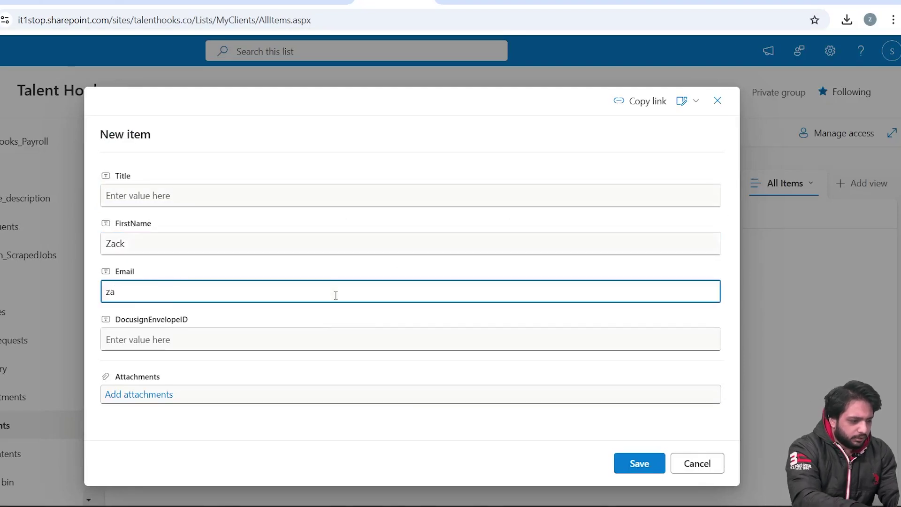
pyautogui.click(623, 471)
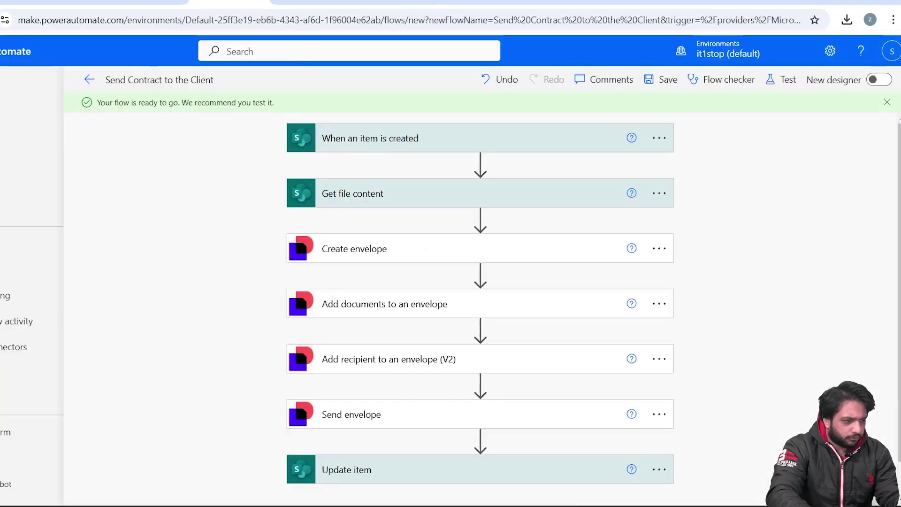
pyautogui.click(230, 3)
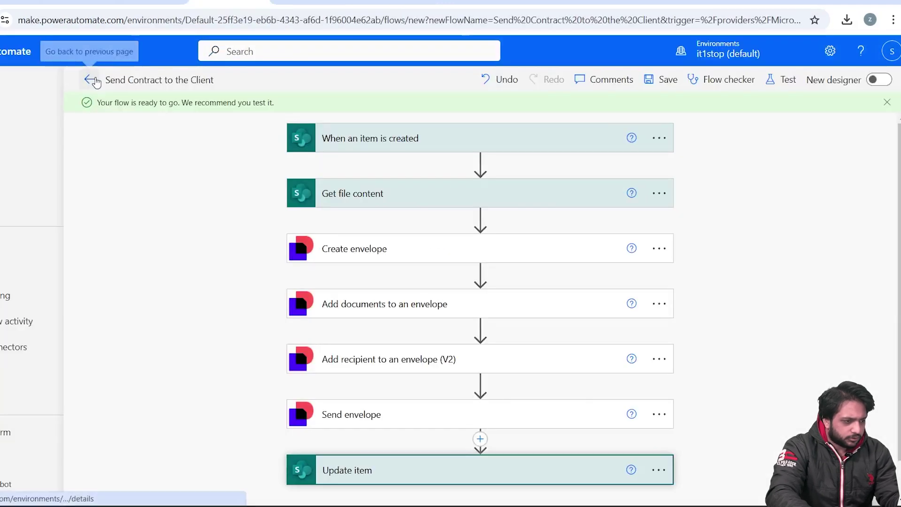
# - Refresh the flow's 28-day run history and open the latest succeeded run's details
pyautogui.click(91, 80)
pyautogui.click(553, 401)
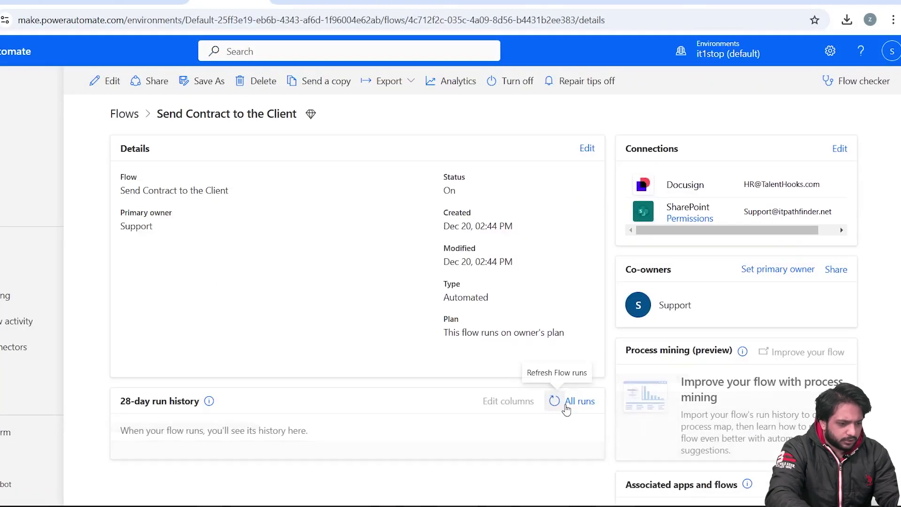
pyautogui.click(193, 463)
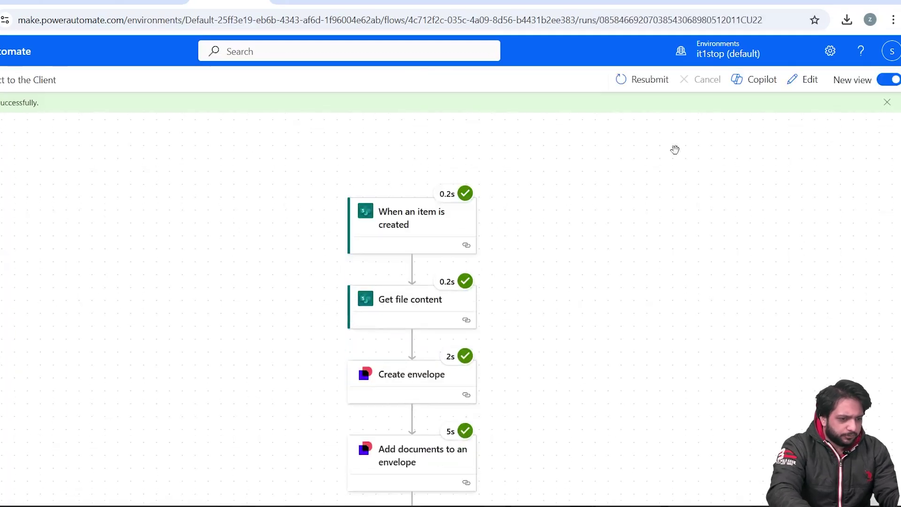
pyautogui.scroll(-5, 516, 310)
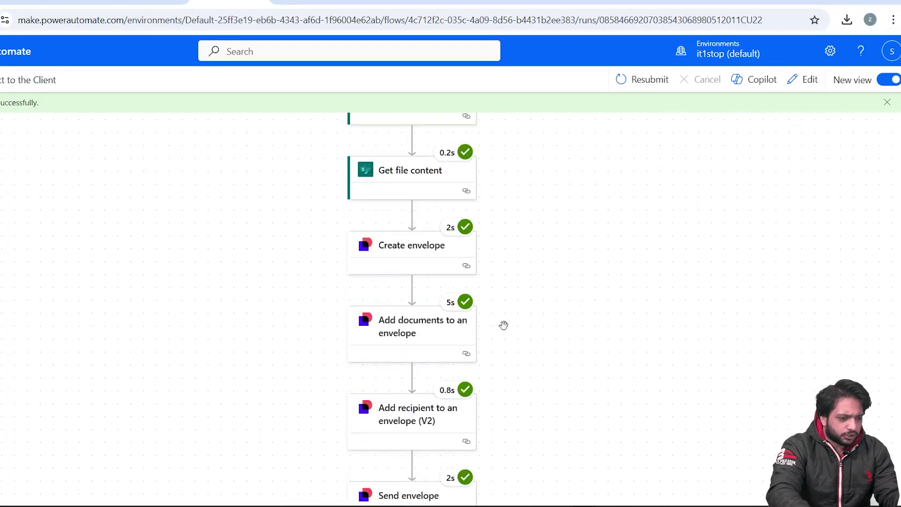
pyautogui.click(641, 3)
pyautogui.click(102, 155)
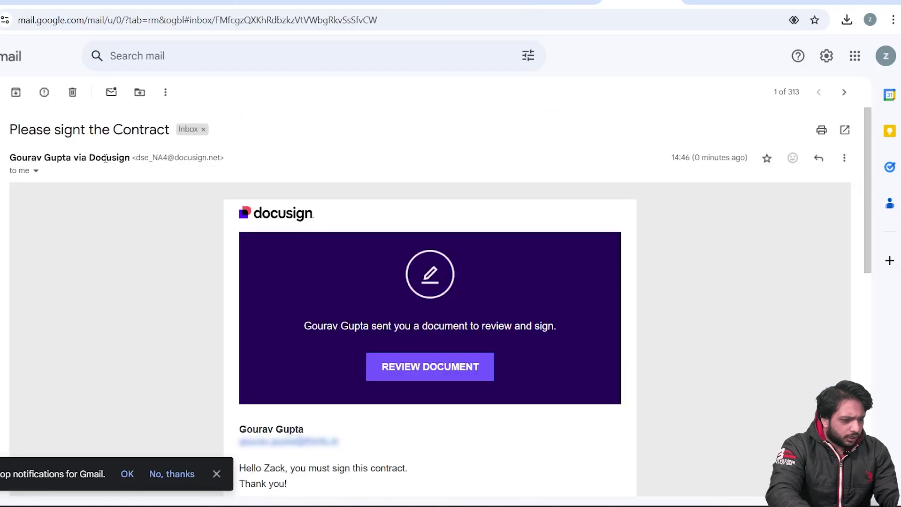
# - Dismiss the notifications prompt and launch REVIEW DOCUMENT from the 'Please signt the Contract' email
pyautogui.scroll(-3, 221, 325)
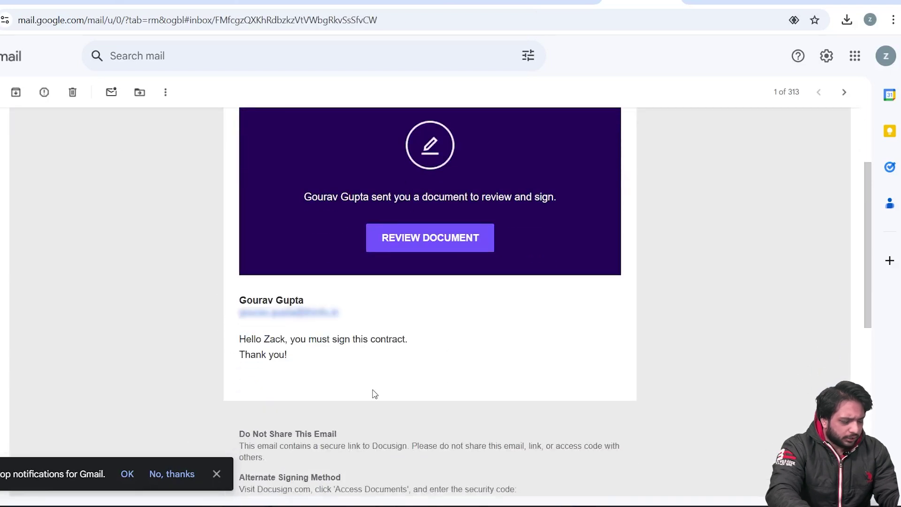
pyautogui.scroll(3, 375, 393)
pyautogui.click(217, 473)
pyautogui.scroll(-3, 300, 329)
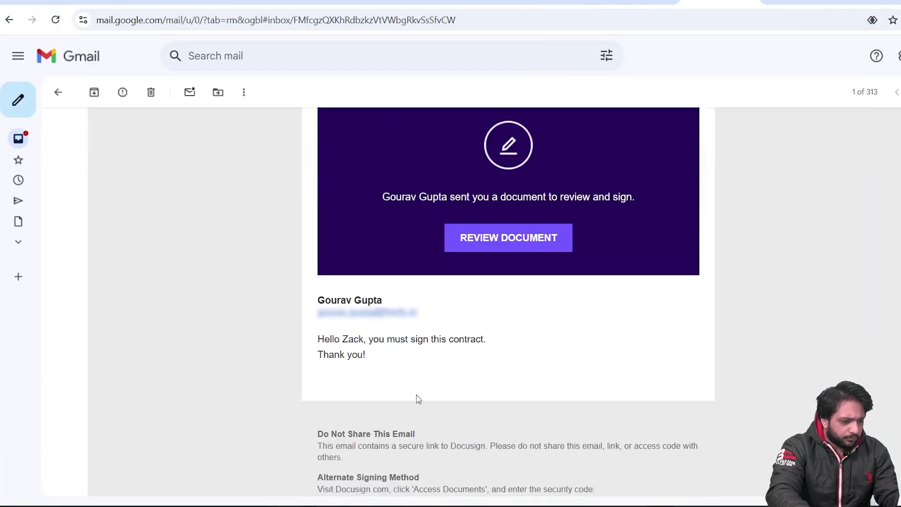
pyautogui.click(507, 239)
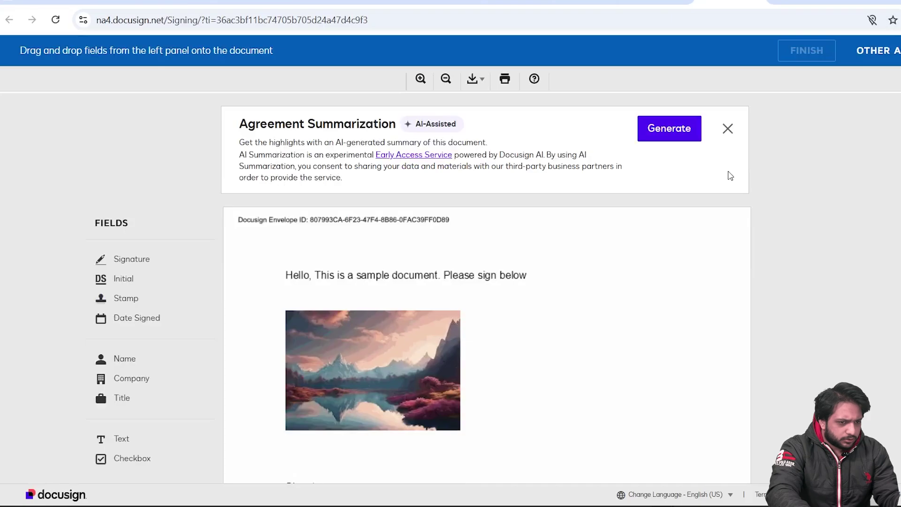
# - Close the Agreement Summarization banner and scroll through the sample contract
pyautogui.click(727, 128)
pyautogui.scroll(-3, 439, 260)
pyautogui.scroll(4, 768, 328)
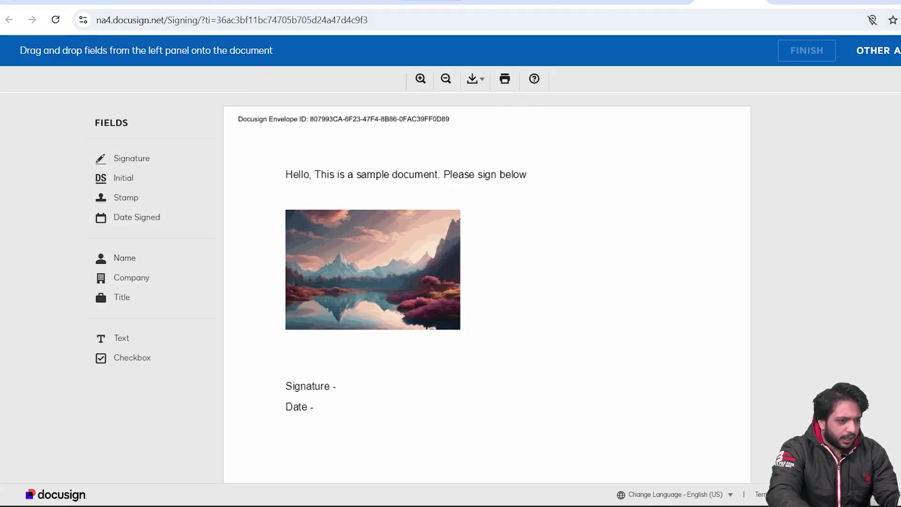
pyautogui.click(281, 2)
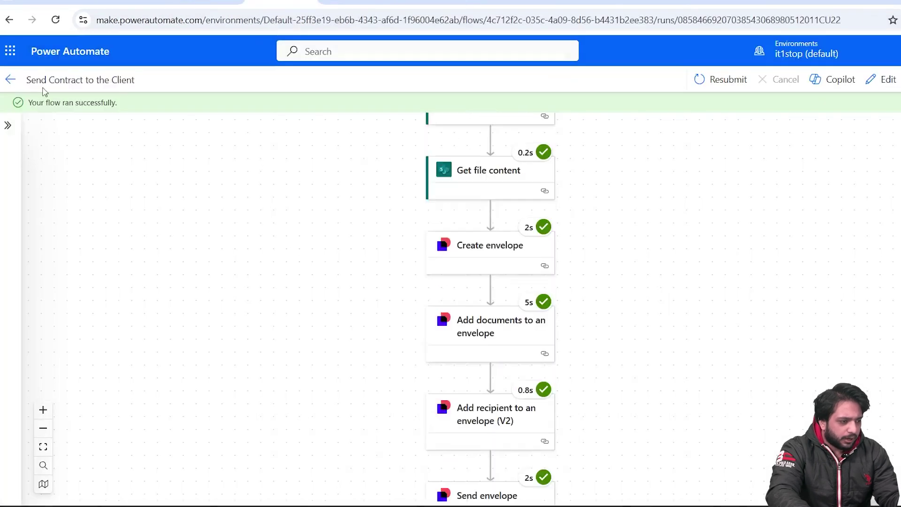
# - Check the MyClients row's DocusignEnvelopeID value, then return to the flow details page
pyautogui.click(432, 2)
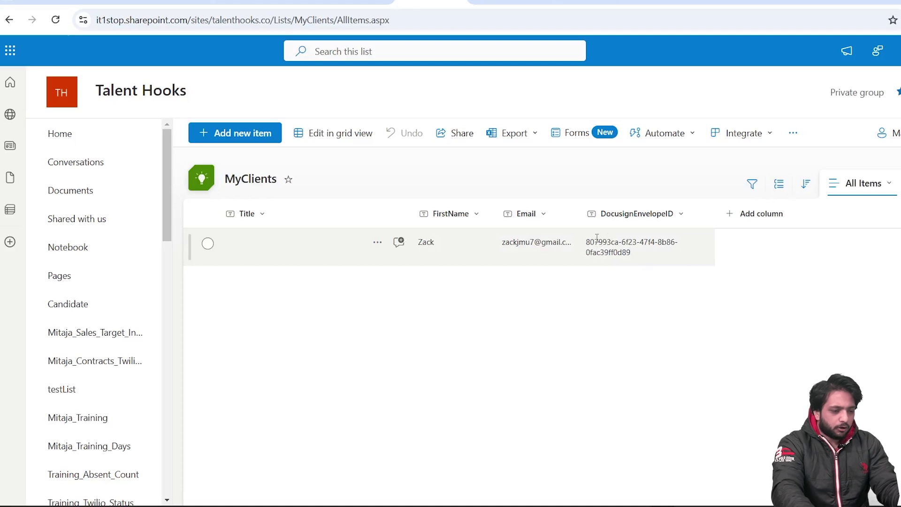
pyautogui.hotkey('ctrl', 'shift', 'Tab')
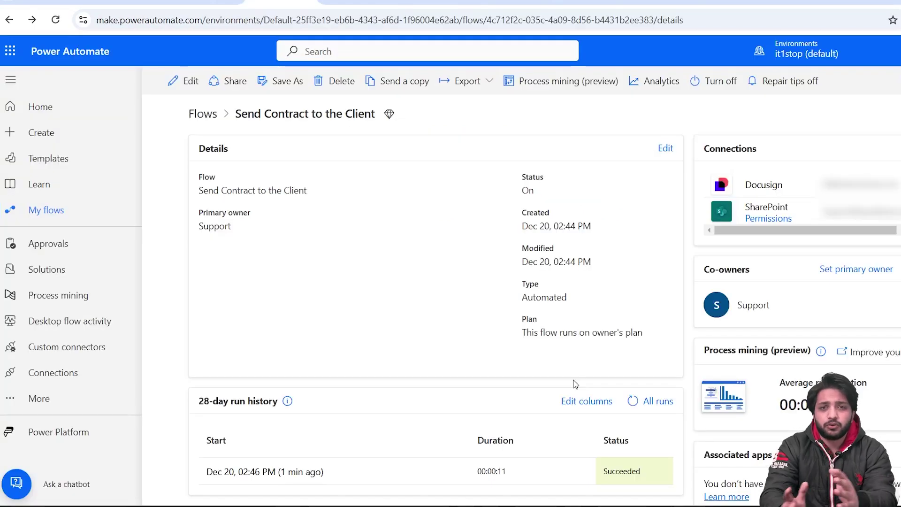